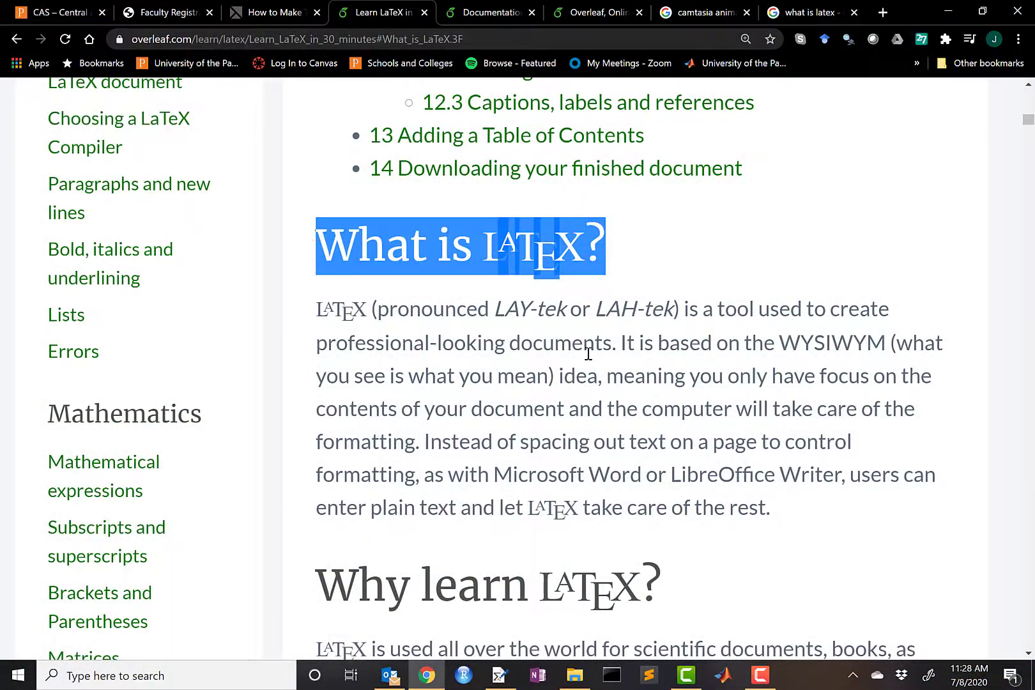
Step: Highlight the guide's phrases on what LaTeX is and where it is used
drag(612, 348, 718, 311)
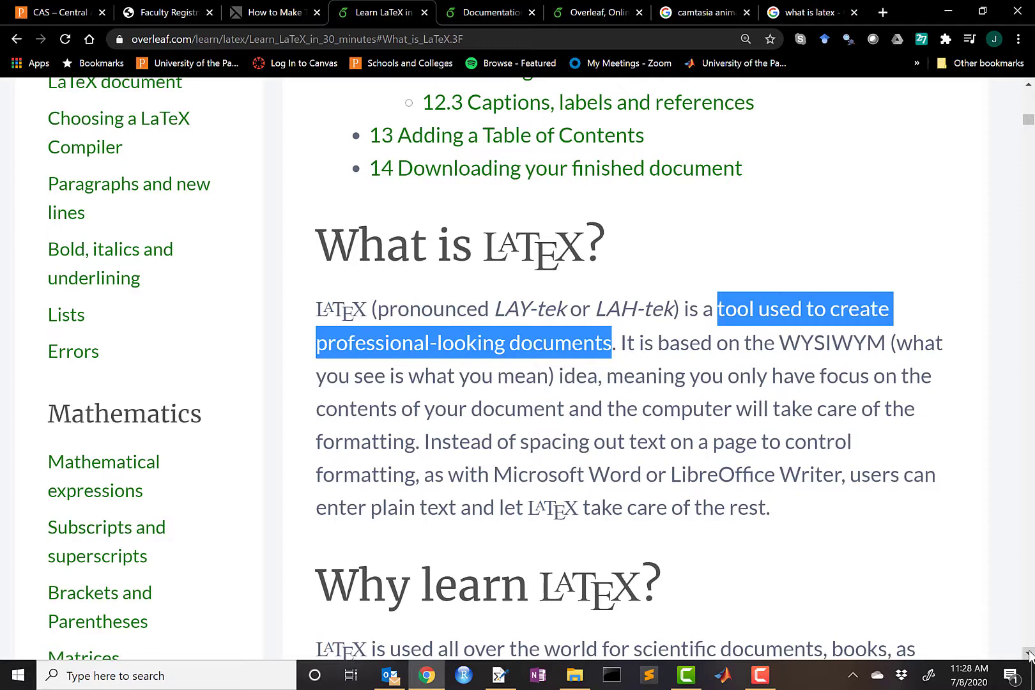
scroll(893, 594, down, 3)
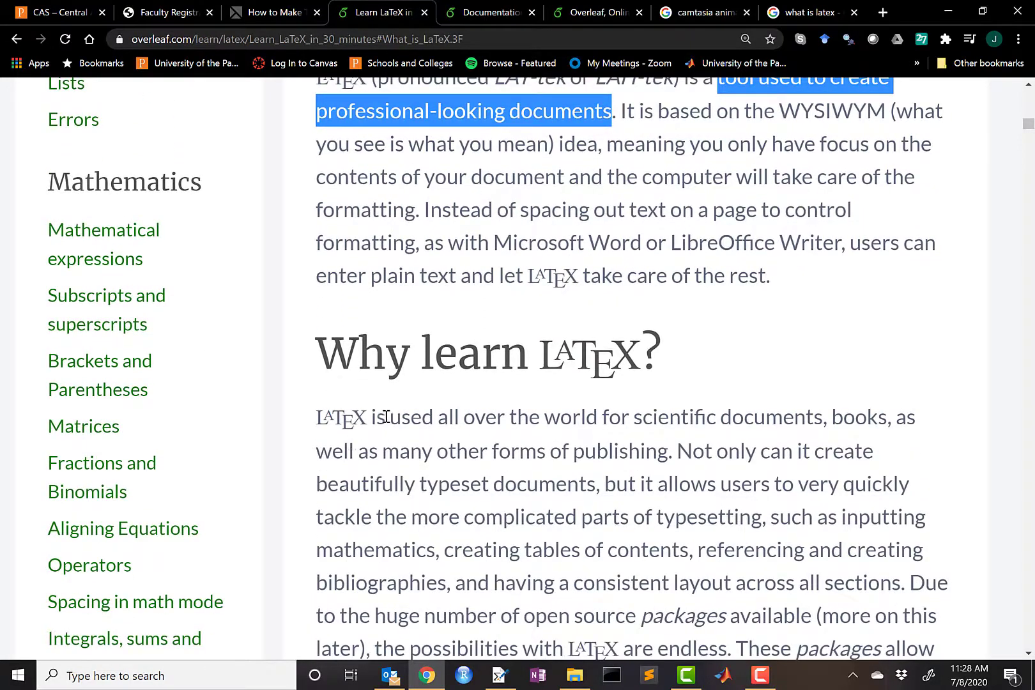
drag(374, 415, 761, 520)
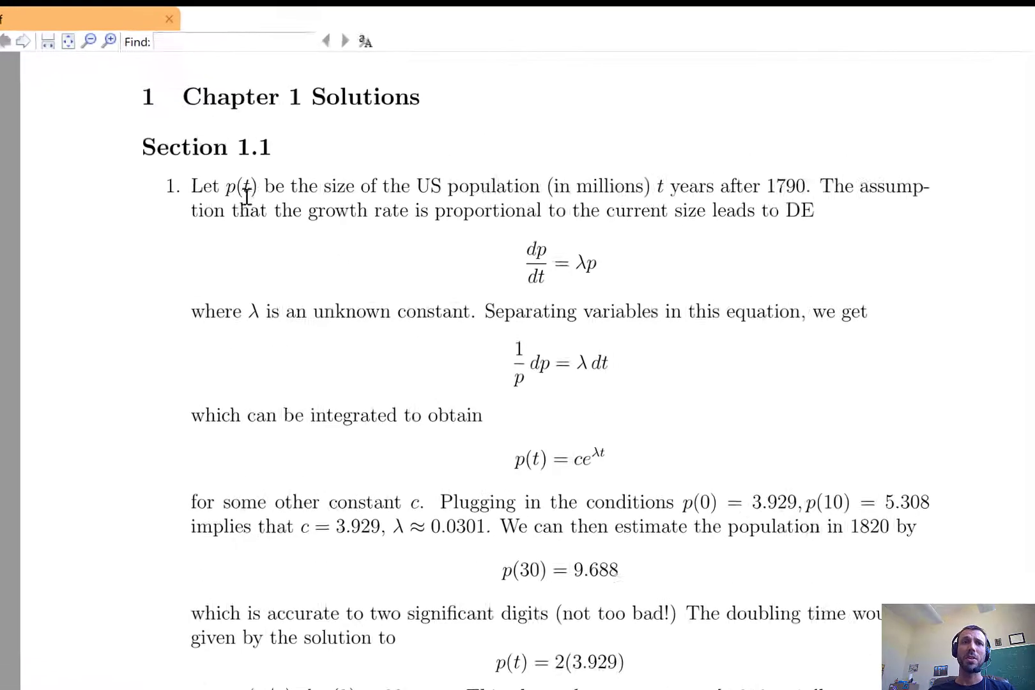
drag(191, 186, 237, 186)
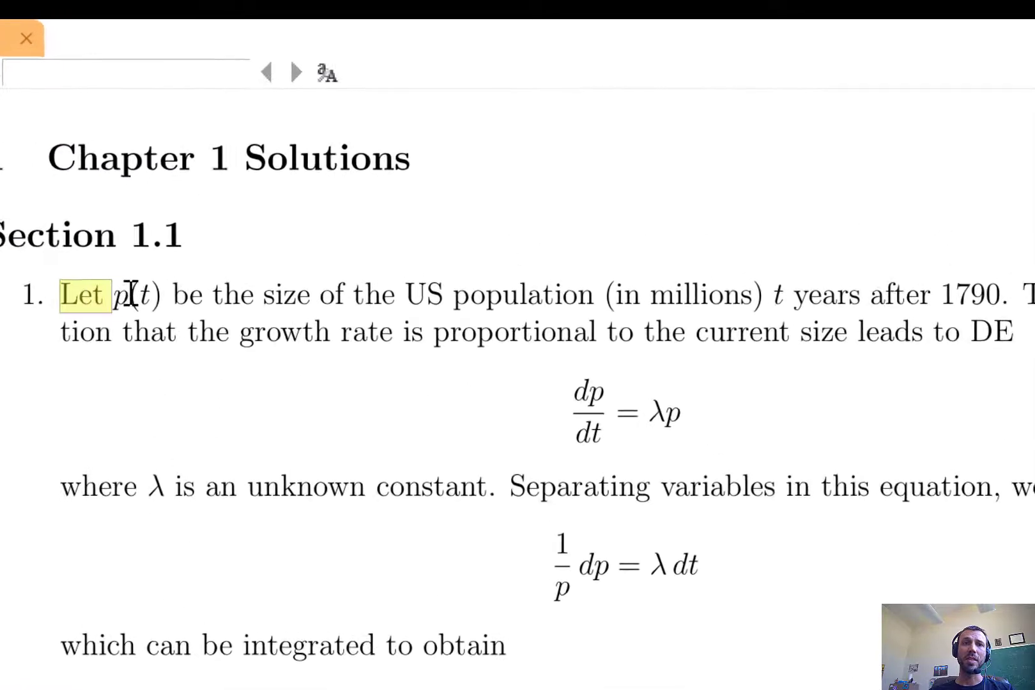
drag(131, 295, 1004, 295)
click(263, 346)
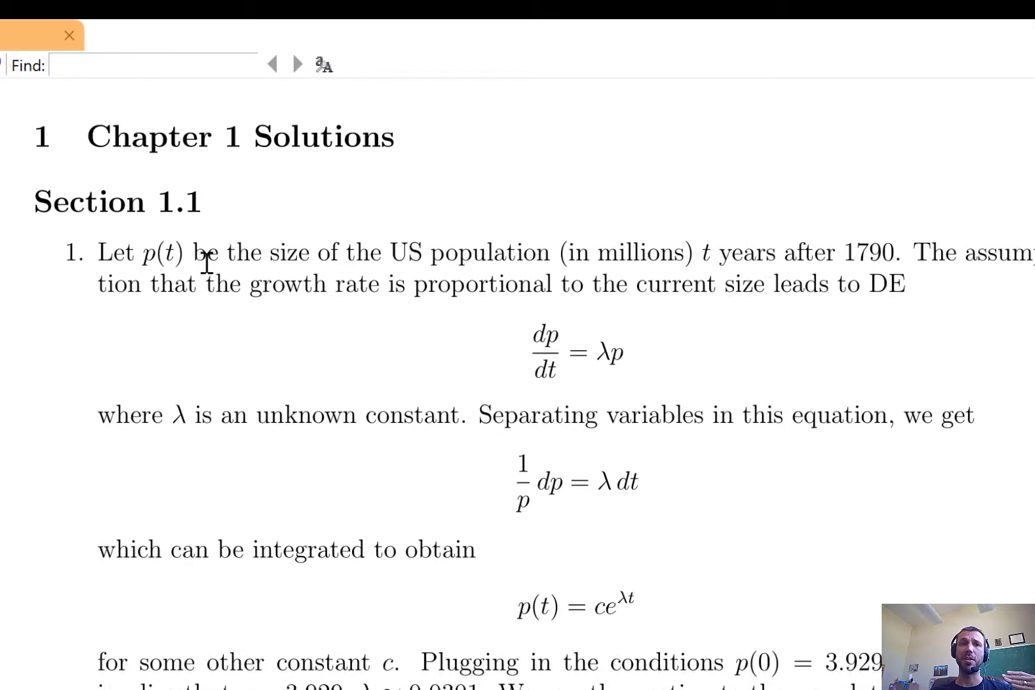
Step: Highlight p(t), the dp/dt = λp equation and 'US population' in the Problem 1 solution
drag(183, 251, 142, 252)
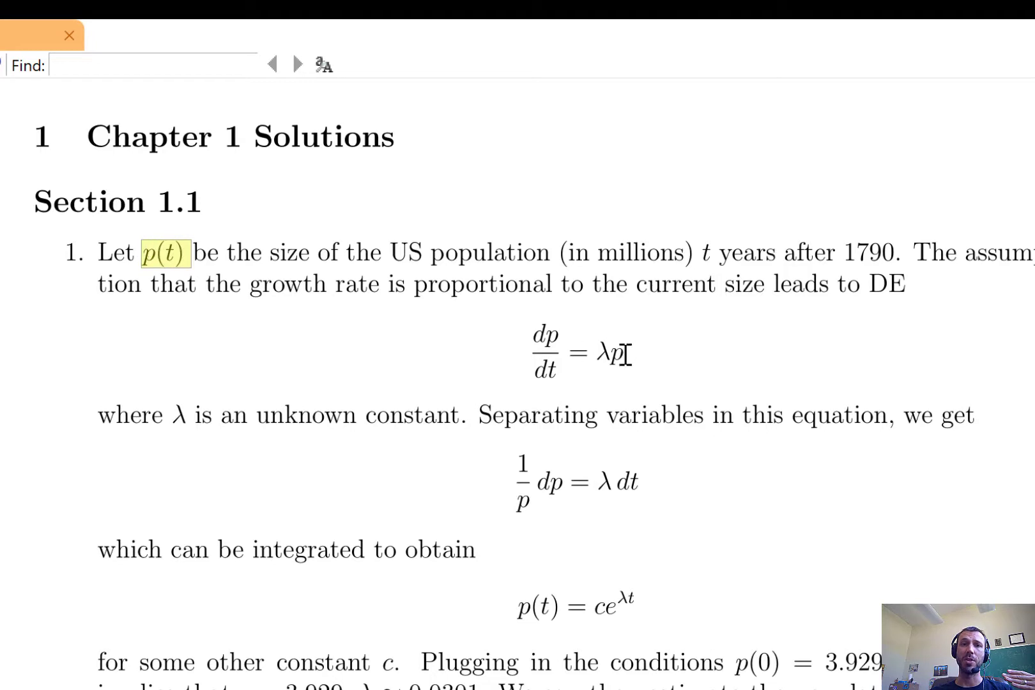
drag(617, 351, 547, 337)
drag(198, 250, 141, 252)
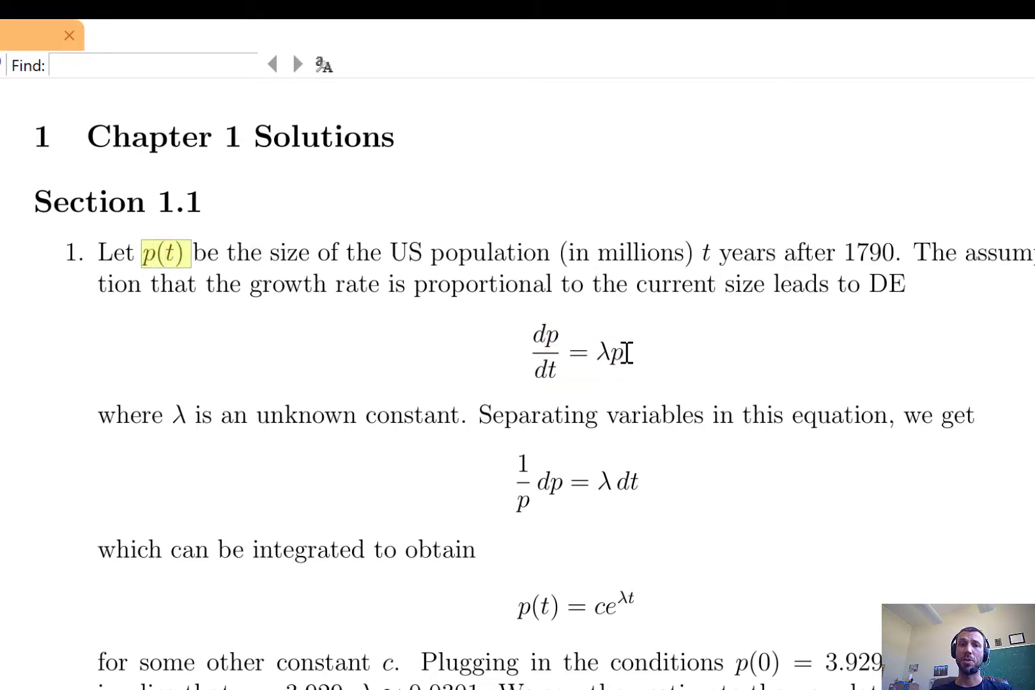
drag(624, 353, 534, 352)
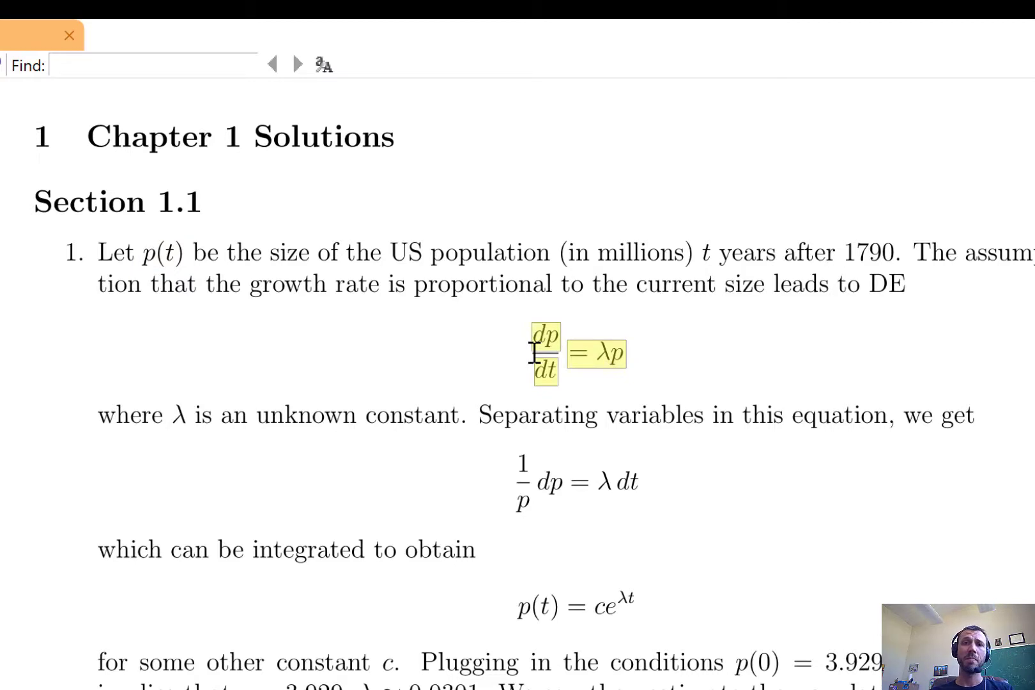
click(505, 256)
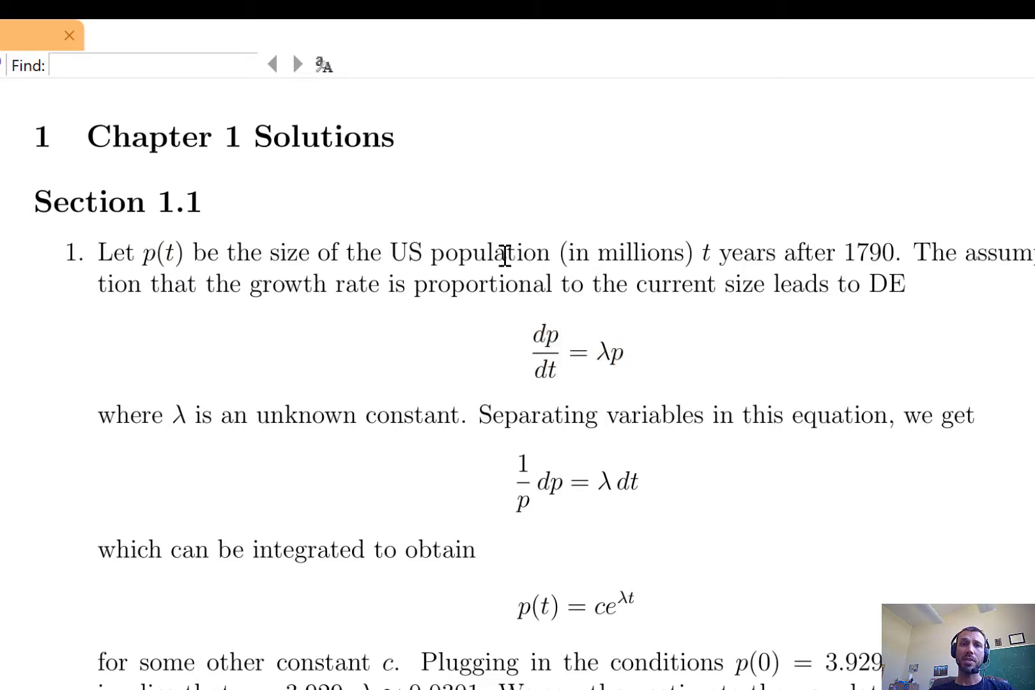
drag(537, 256, 375, 261)
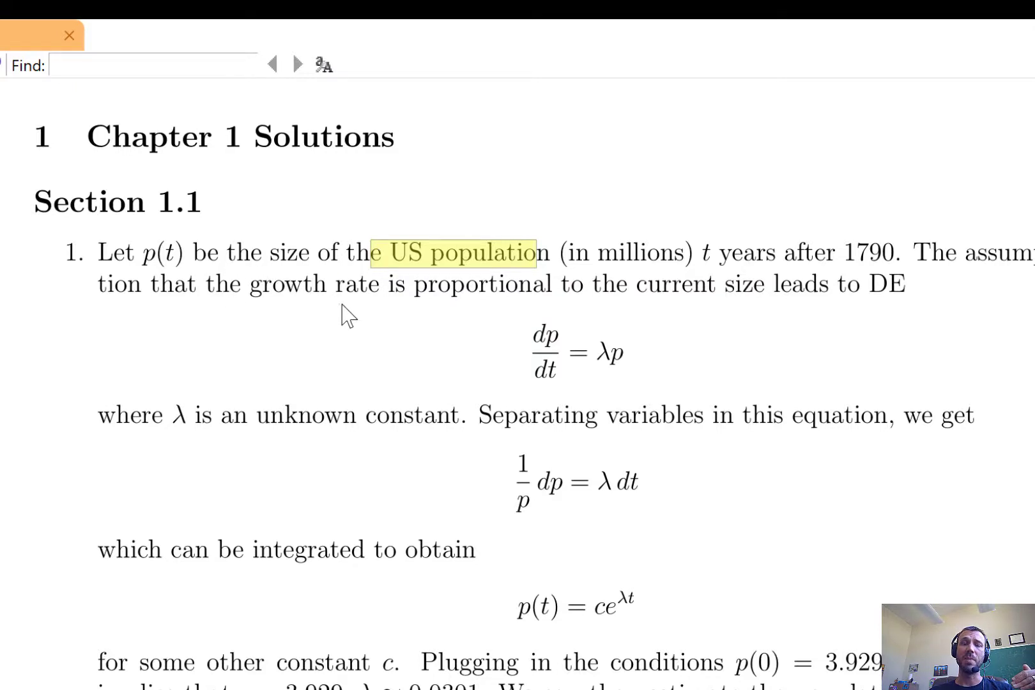
click(147, 253)
drag(147, 254, 192, 254)
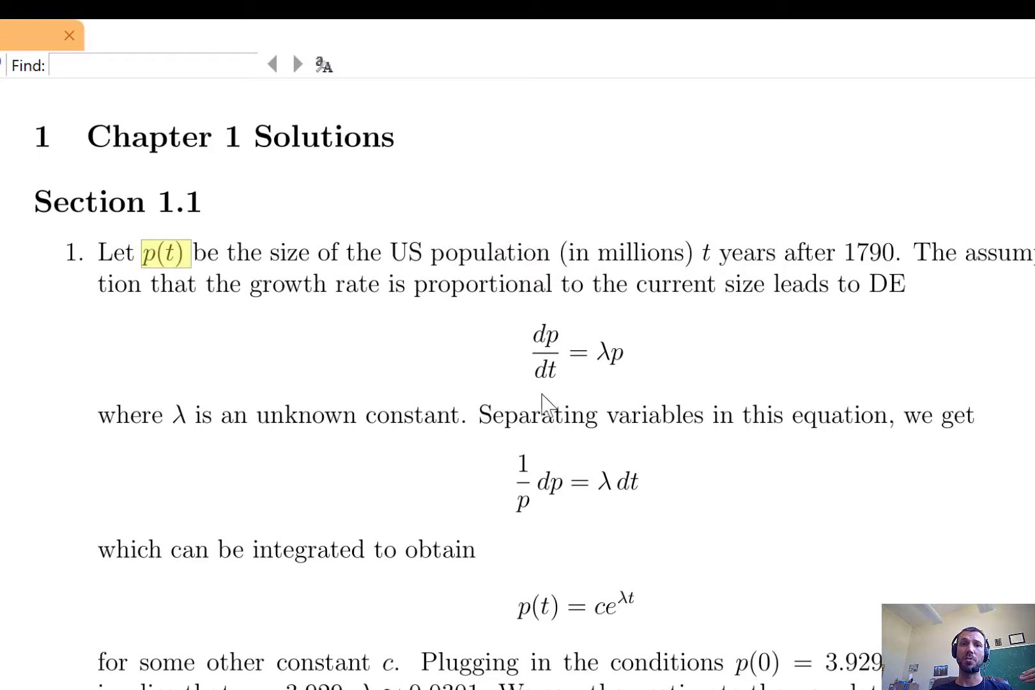
drag(538, 358, 619, 356)
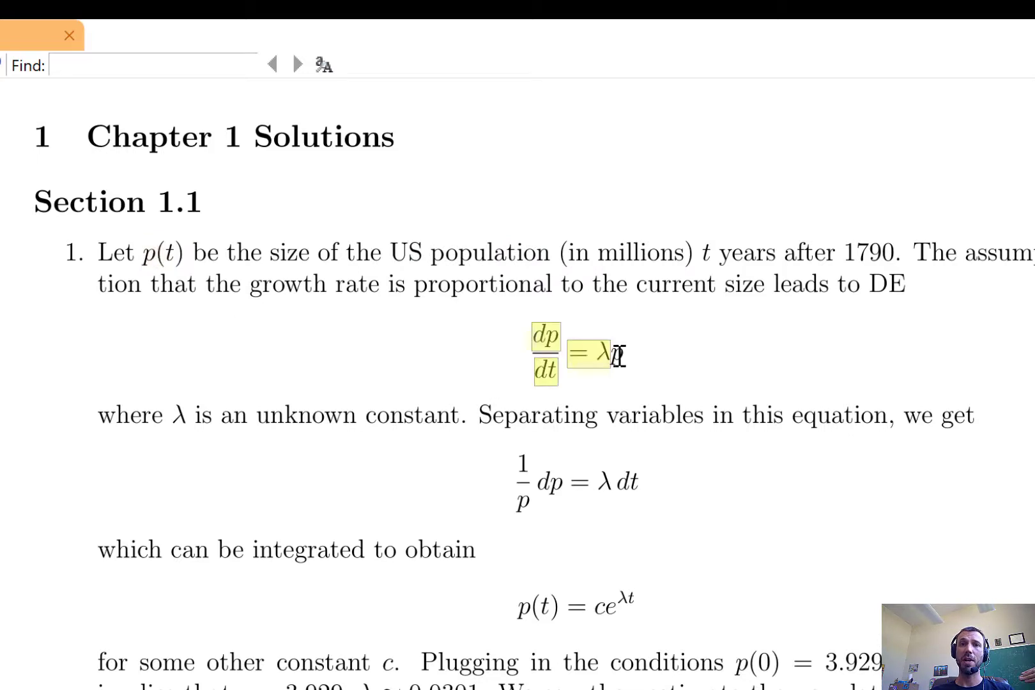
drag(554, 252, 397, 254)
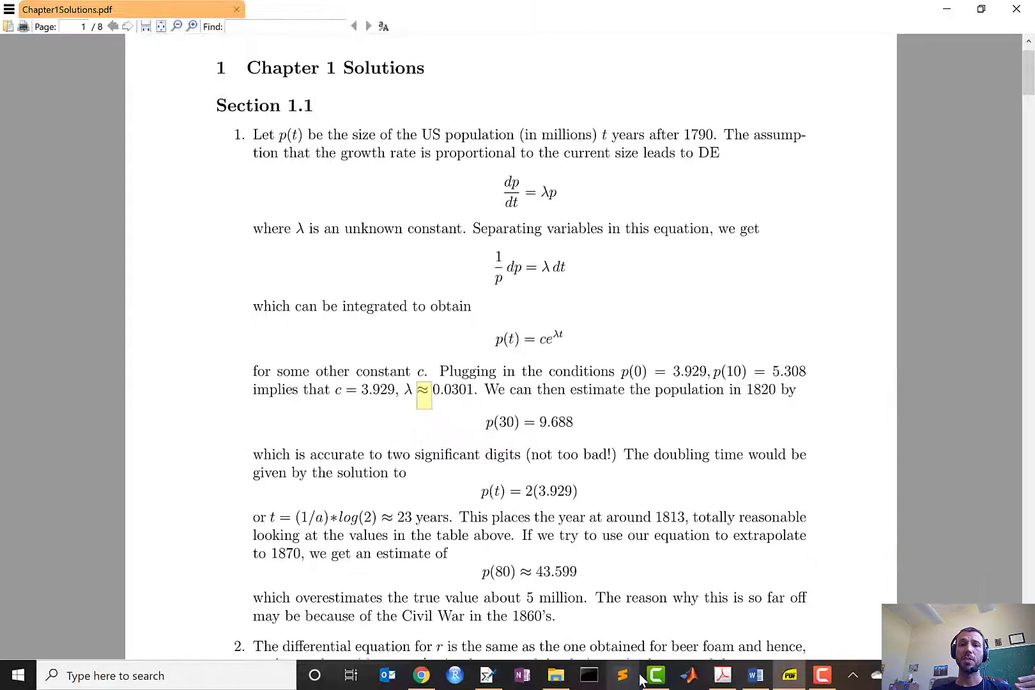
Step: Return to Overleaf in the browser and log in with the saved account
click(421, 675)
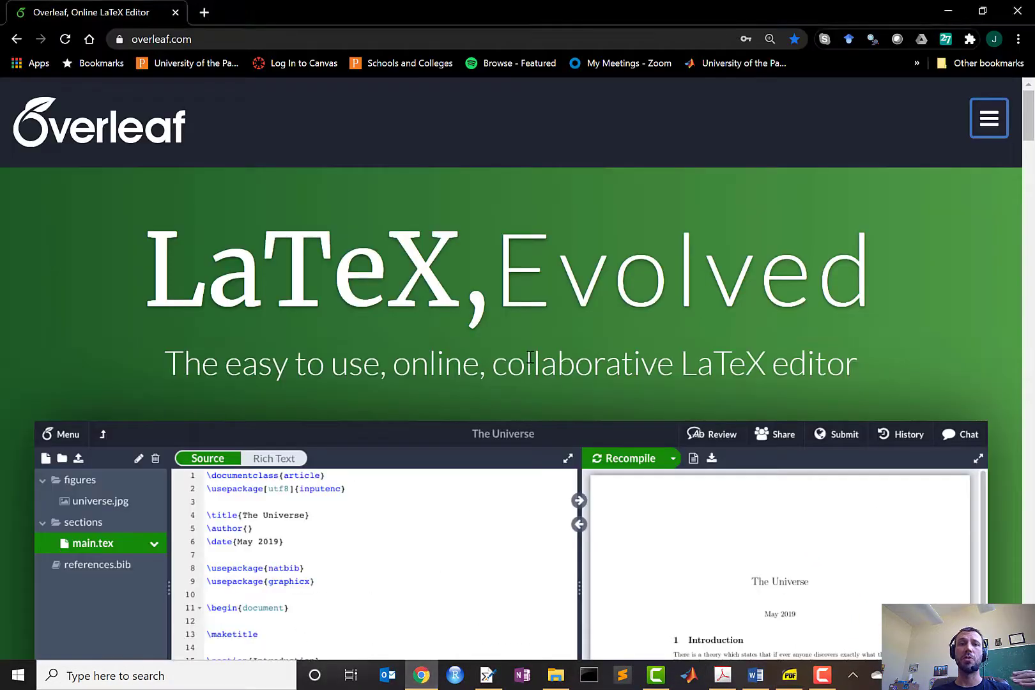
click(990, 126)
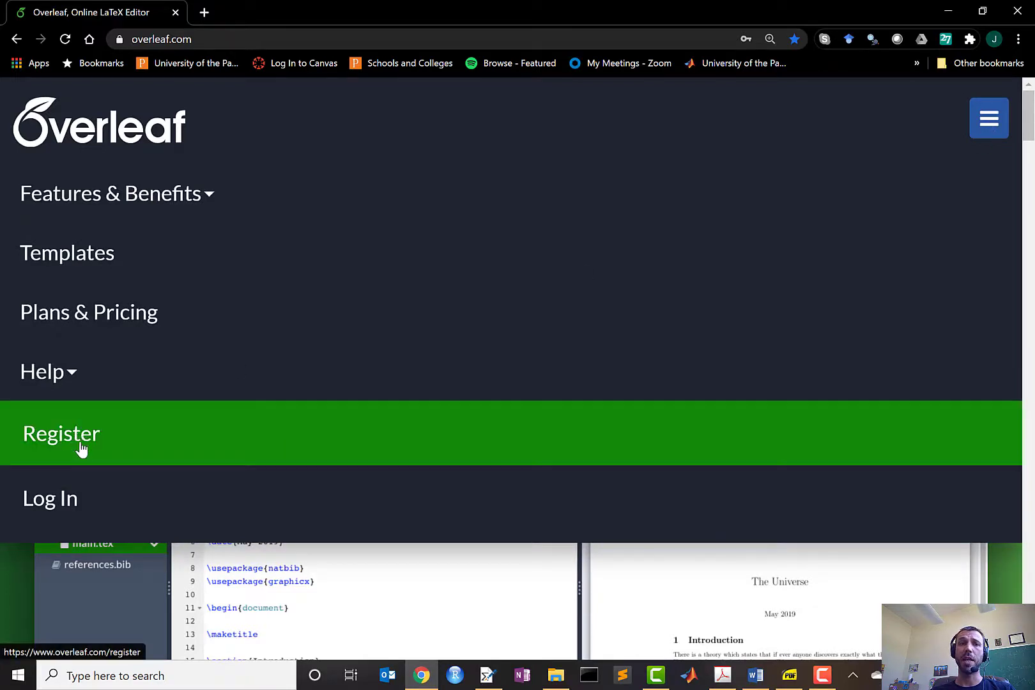
click(81, 504)
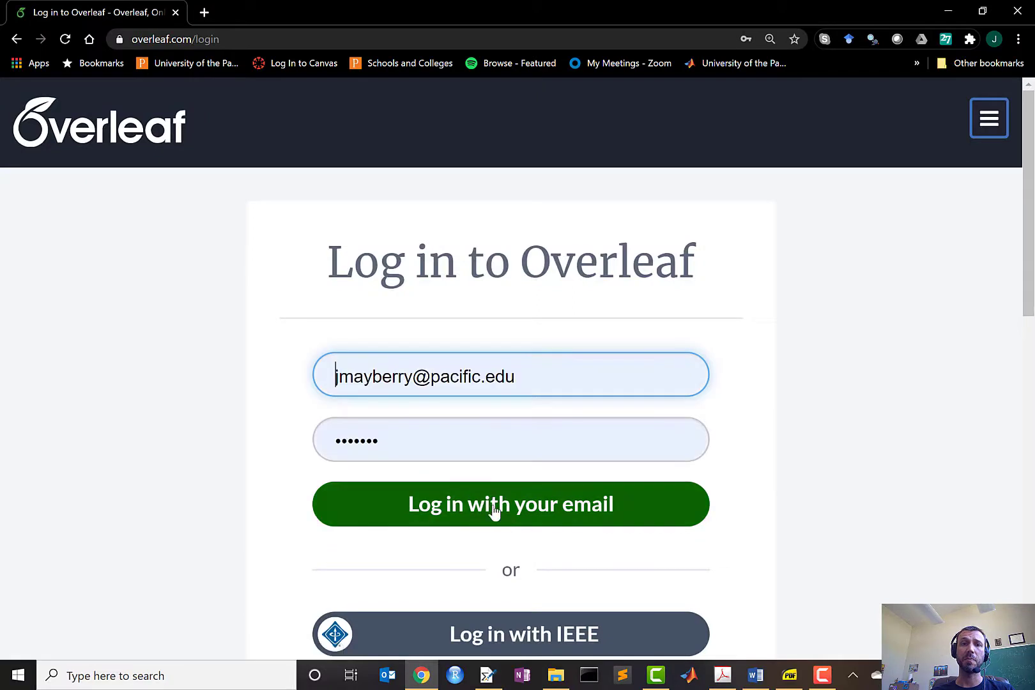
click(493, 509)
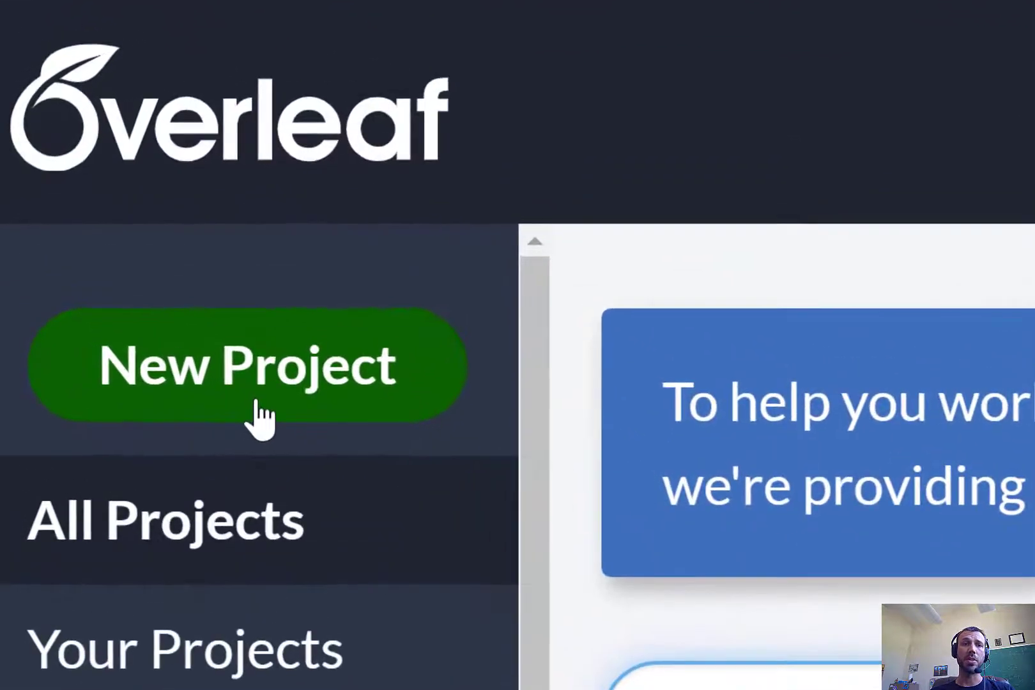
Step: Create a new blank project named 'Homework 3'
click(113, 239)
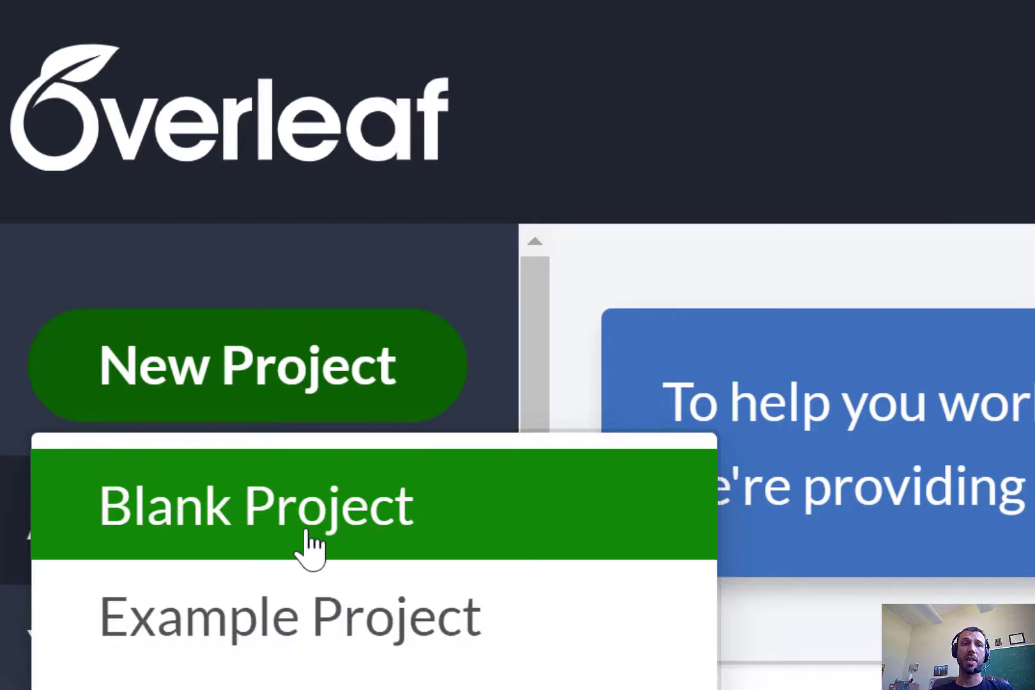
click(307, 535)
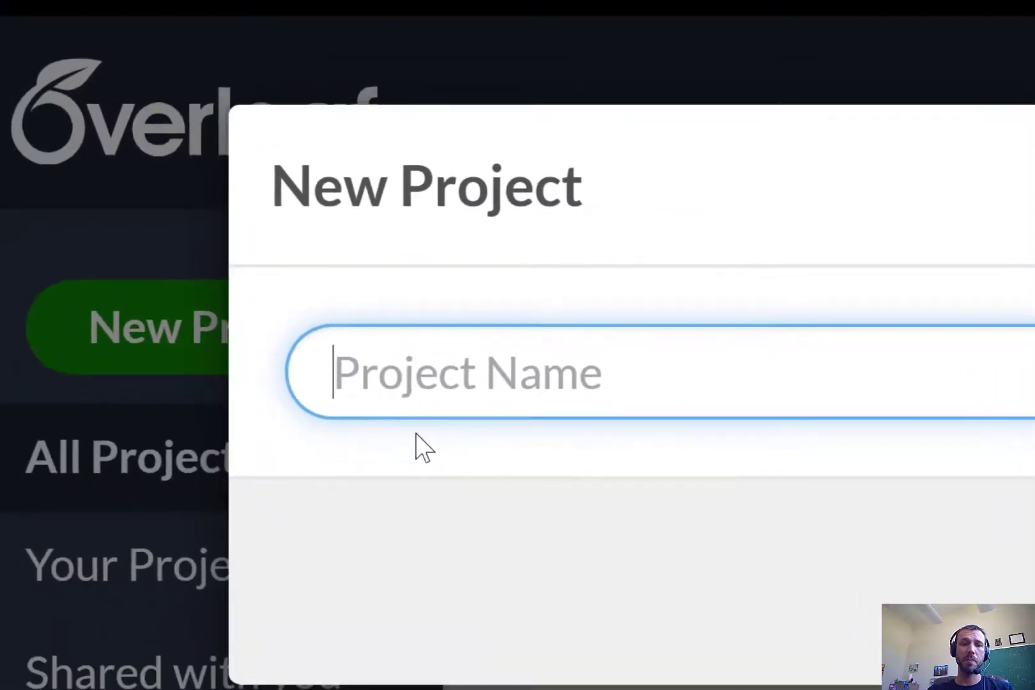
text(HOmework)
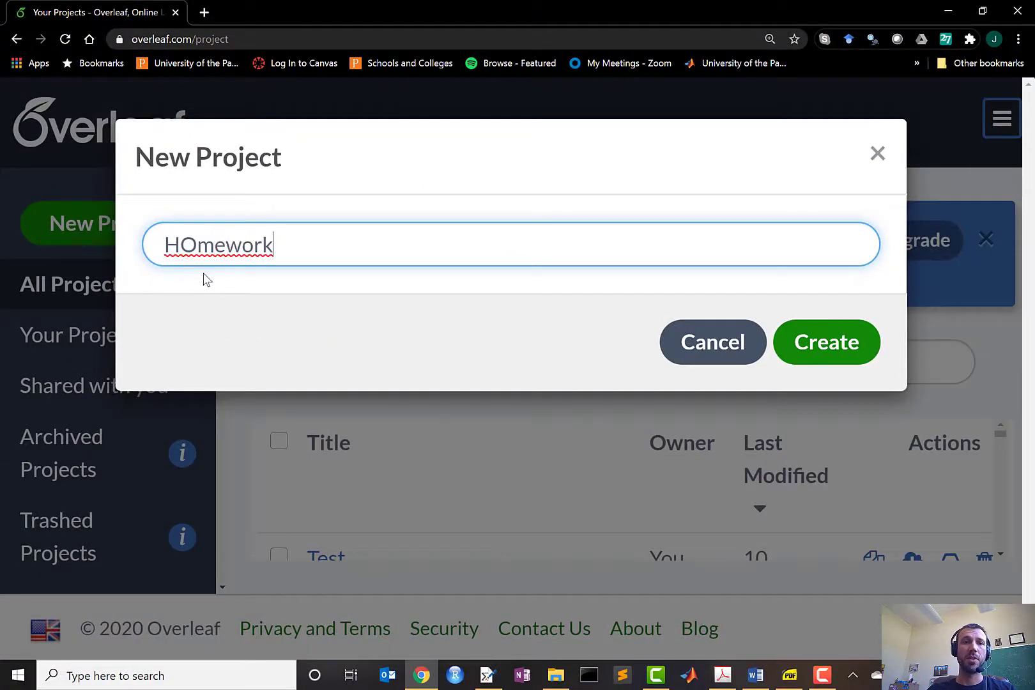
key(Left)
key(Left)
key(Left)
key(Left)
key(Left)
key(BackSpace)
text(o)
key(Right)
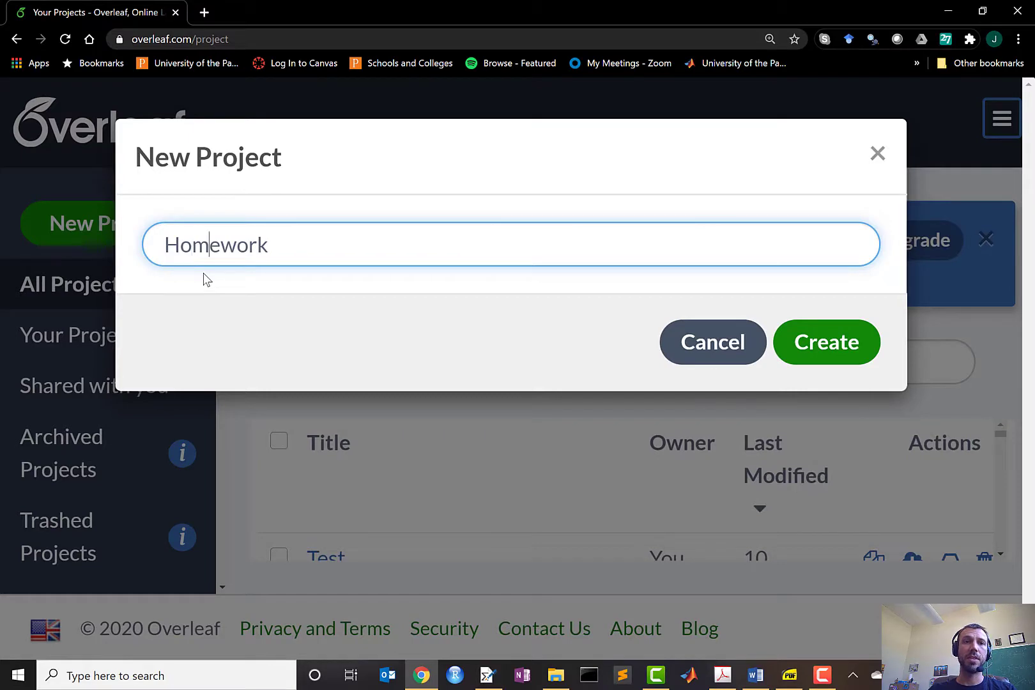
key(Right)
key(Right)
text(3)
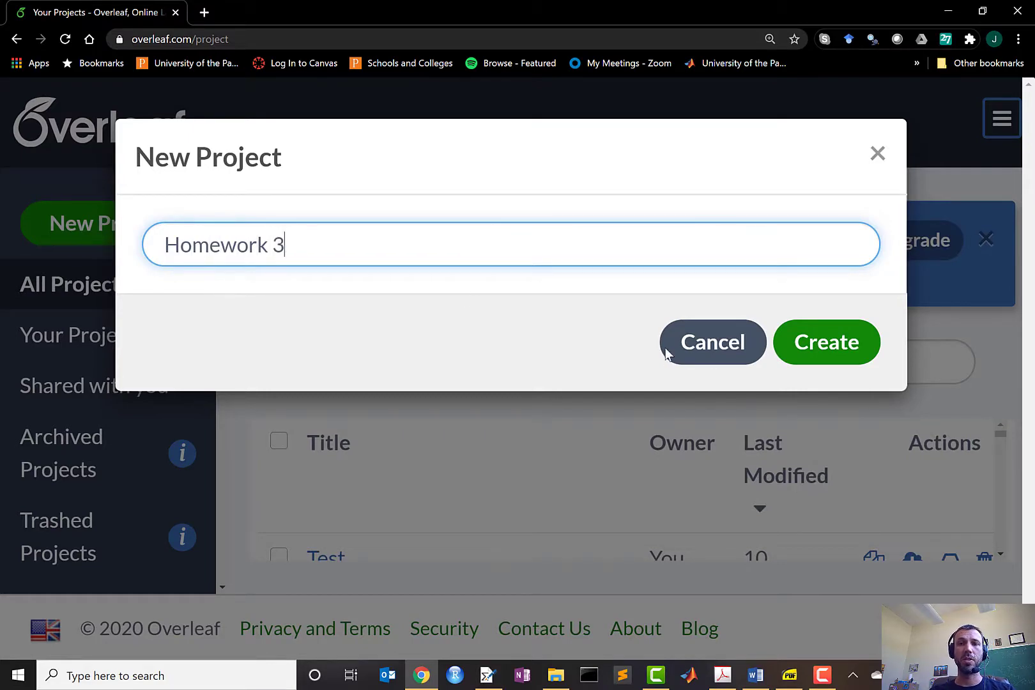
click(809, 352)
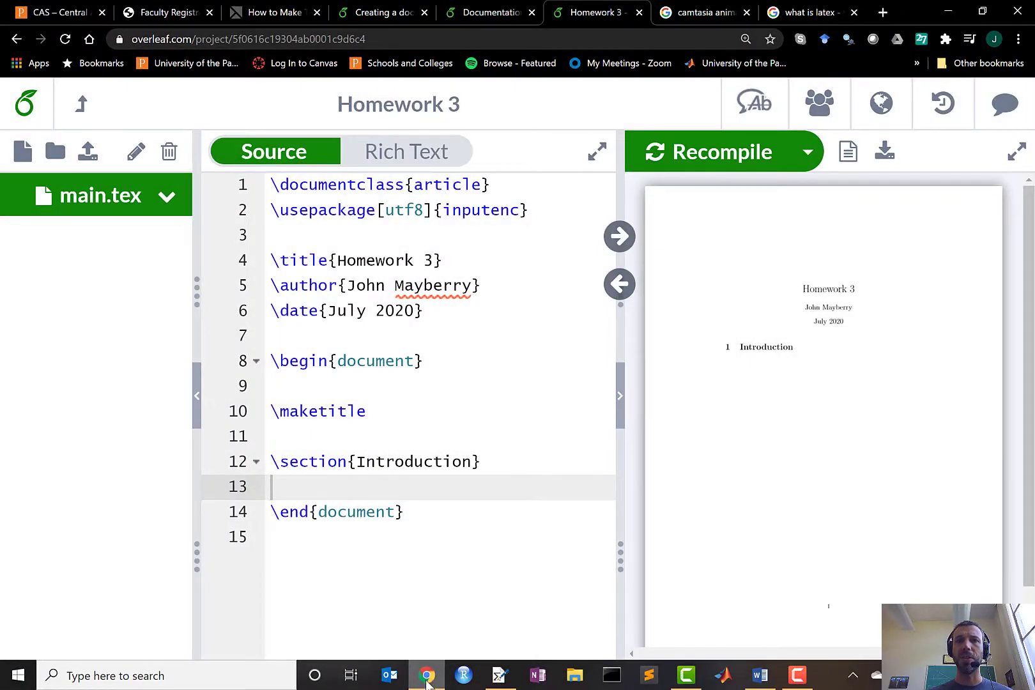
click(197, 400)
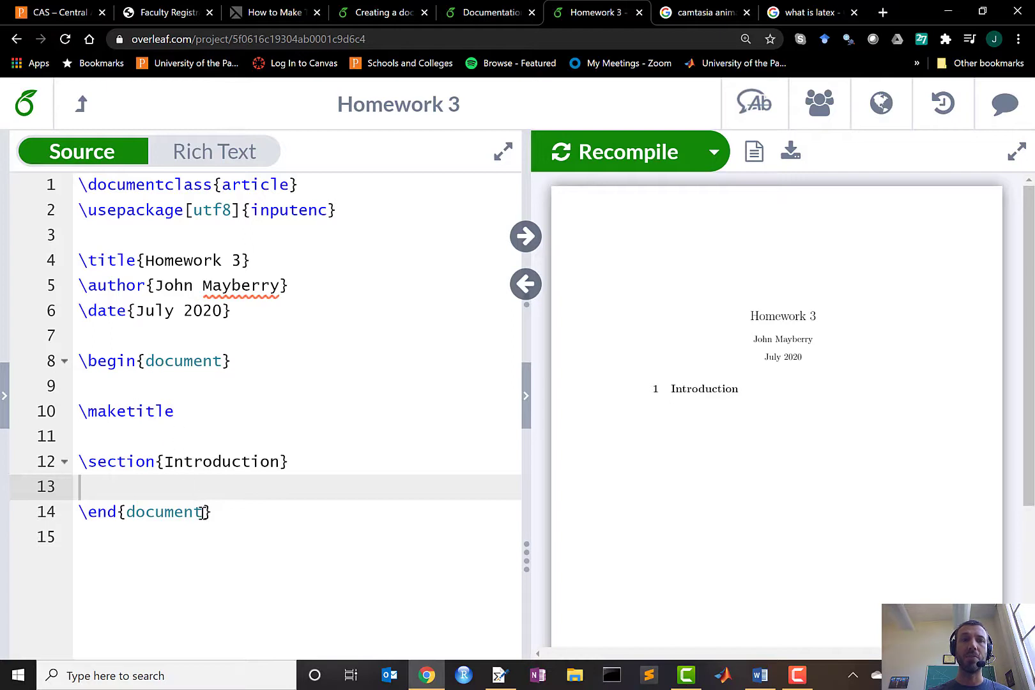
drag(217, 514, 51, 361)
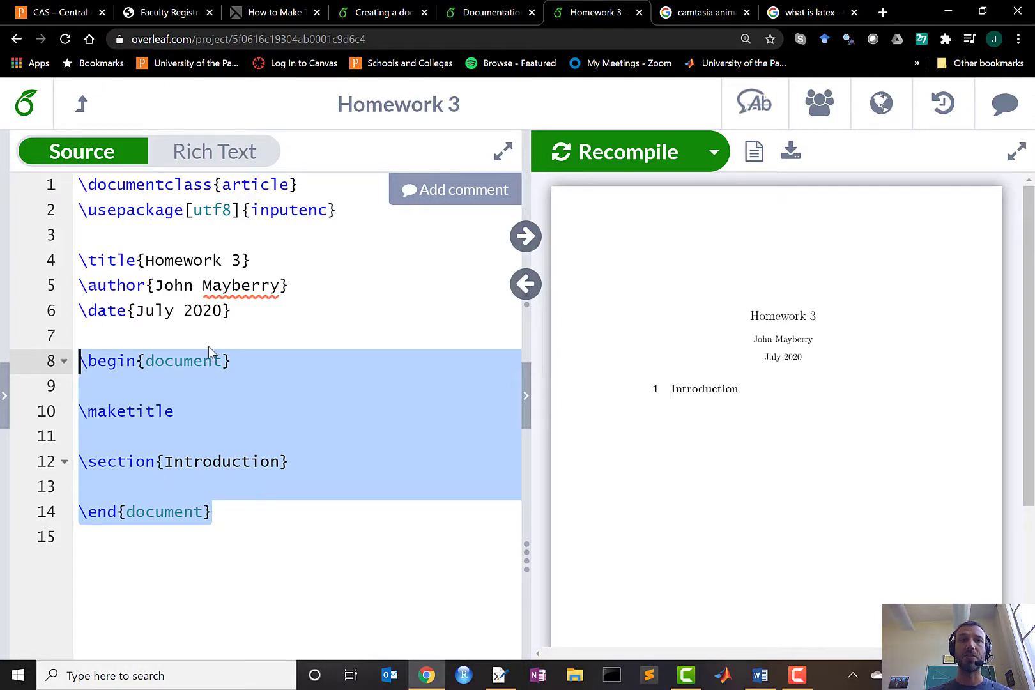
drag(244, 313, 68, 184)
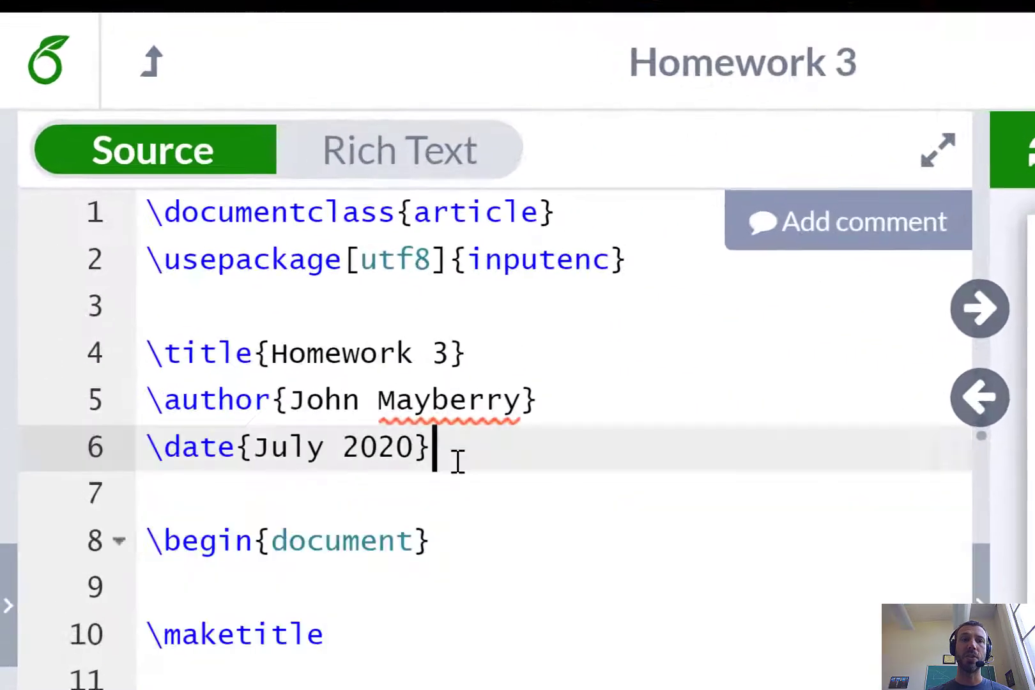
drag(142, 217, 142, 217)
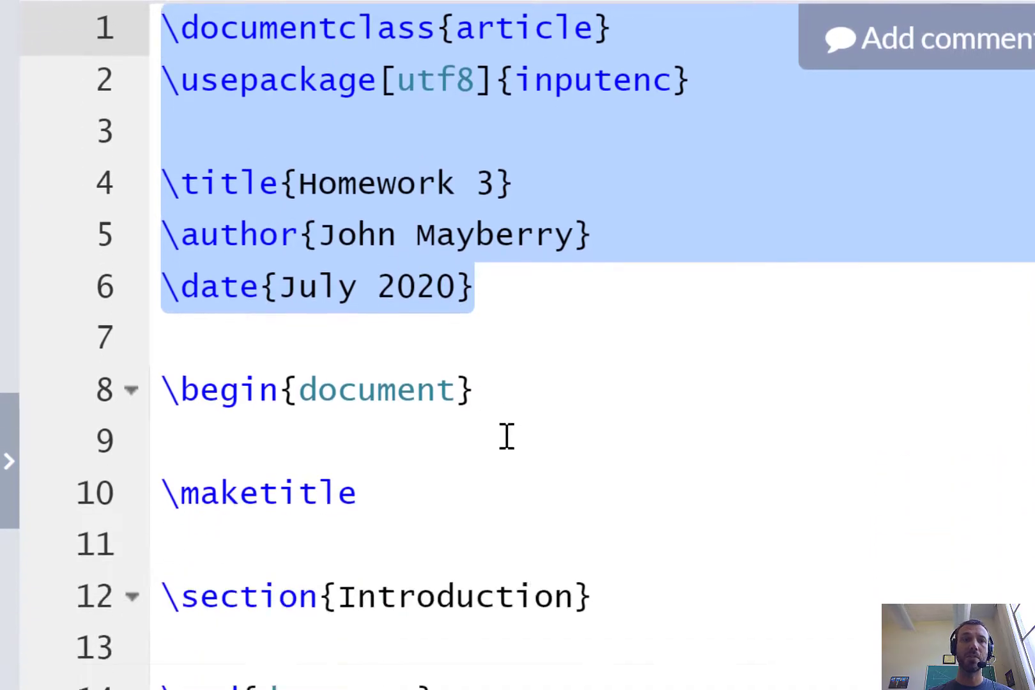
drag(443, 471, 143, 270)
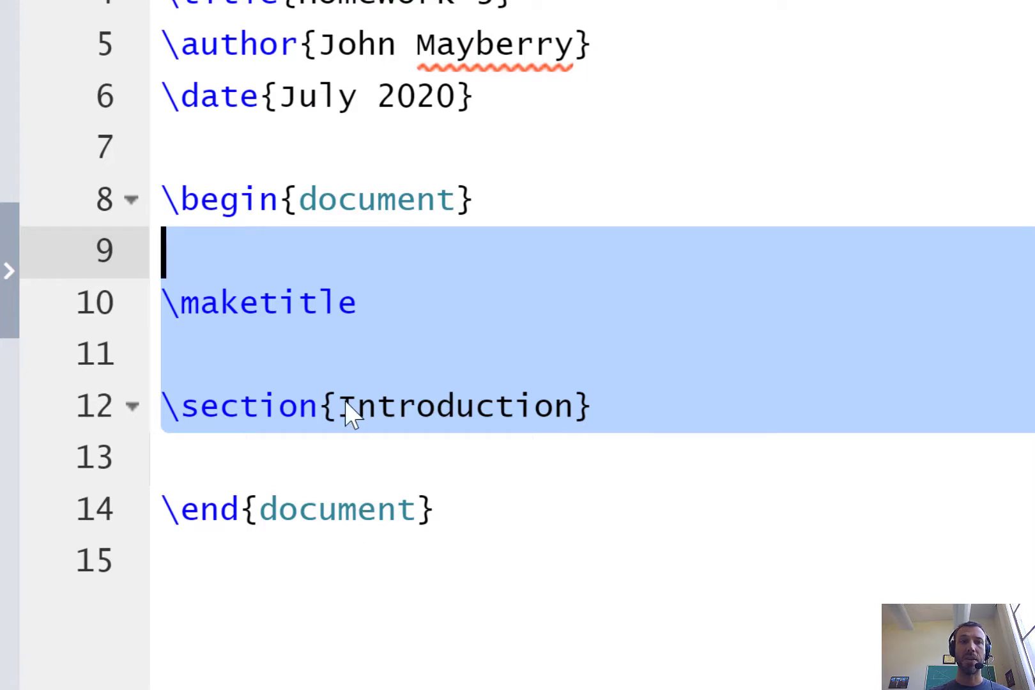
click(386, 152)
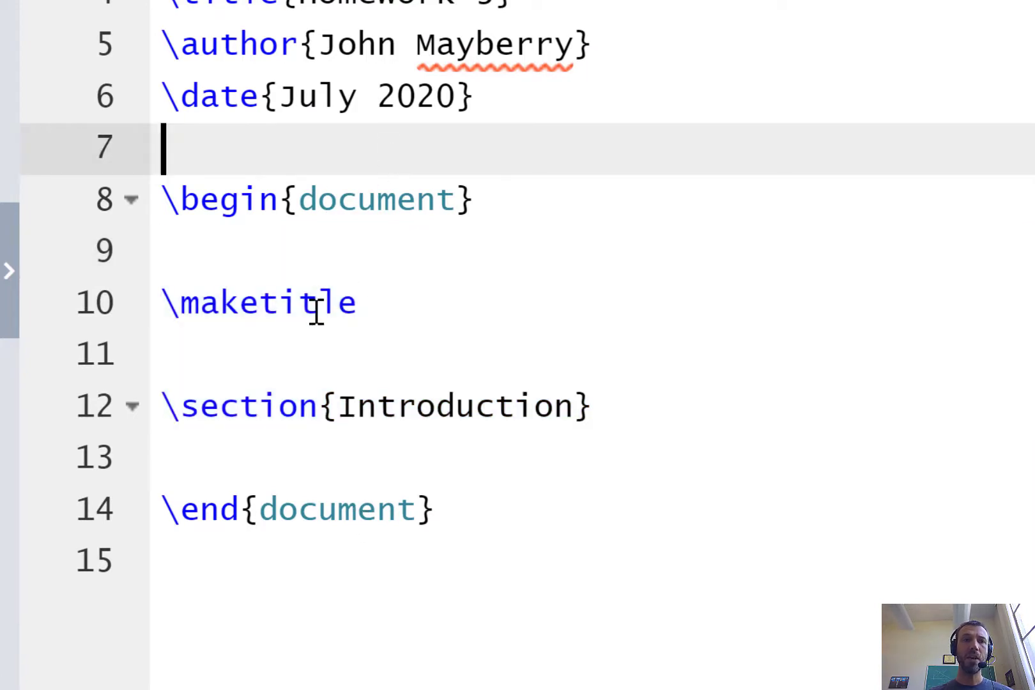
click(393, 313)
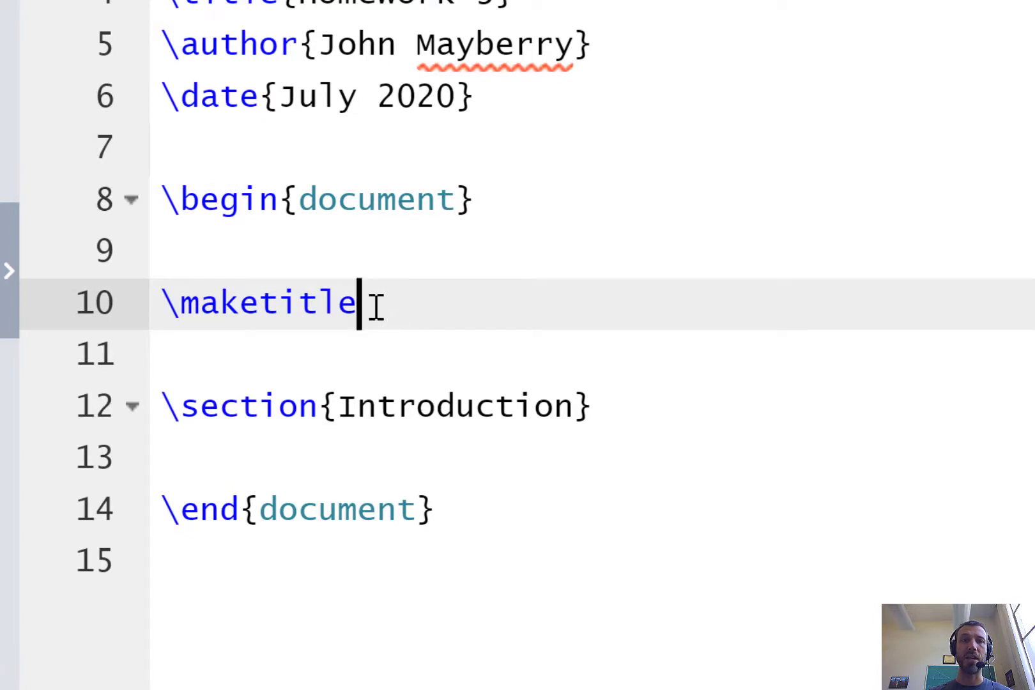
drag(596, 413, 164, 300)
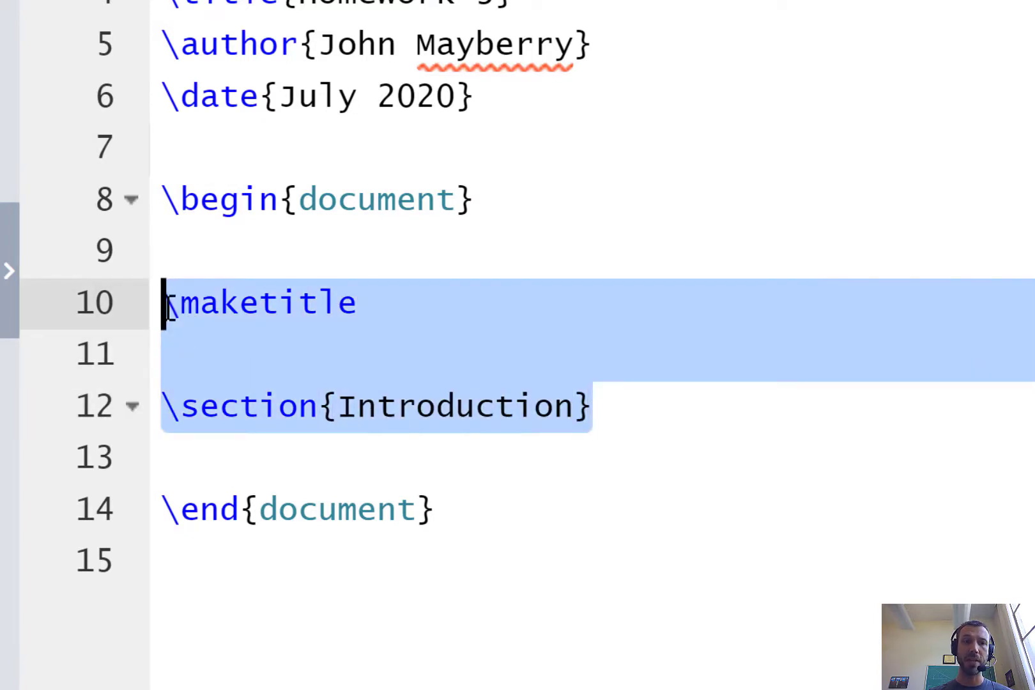
click(355, 311)
drag(357, 303, 136, 300)
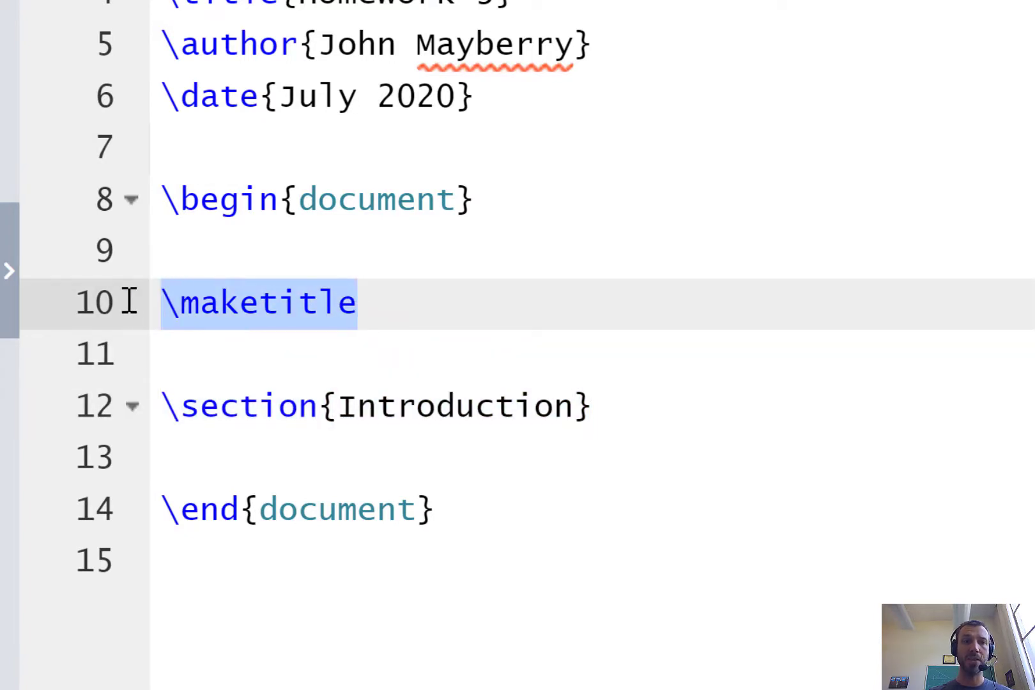
drag(610, 401, 155, 404)
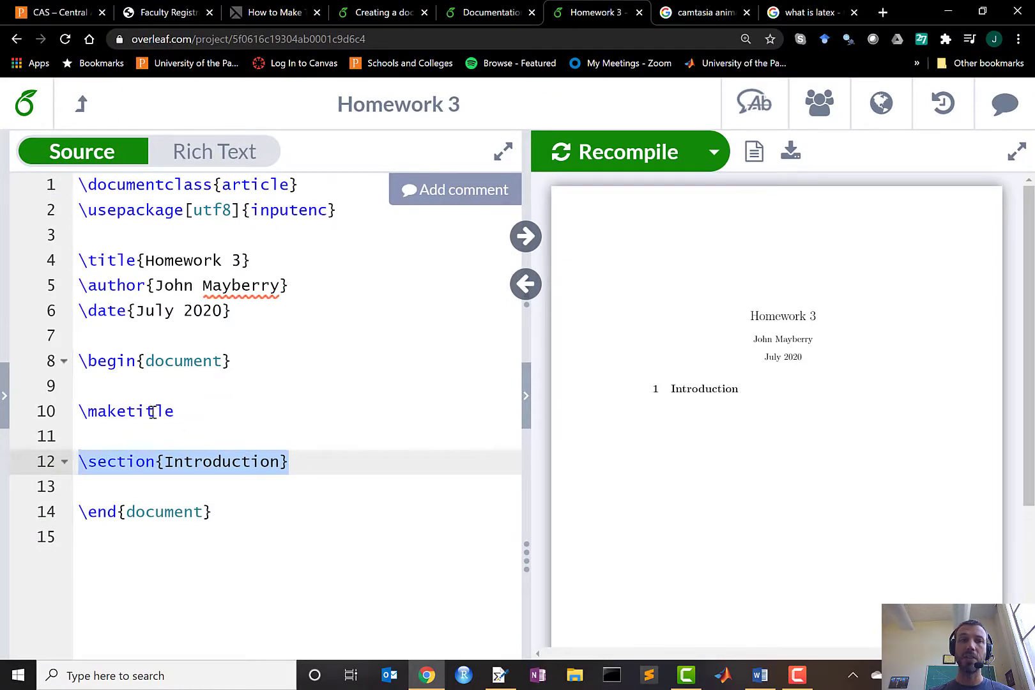
Step: Append ', ESQ' to the \author name and recompile the PDF
click(281, 285)
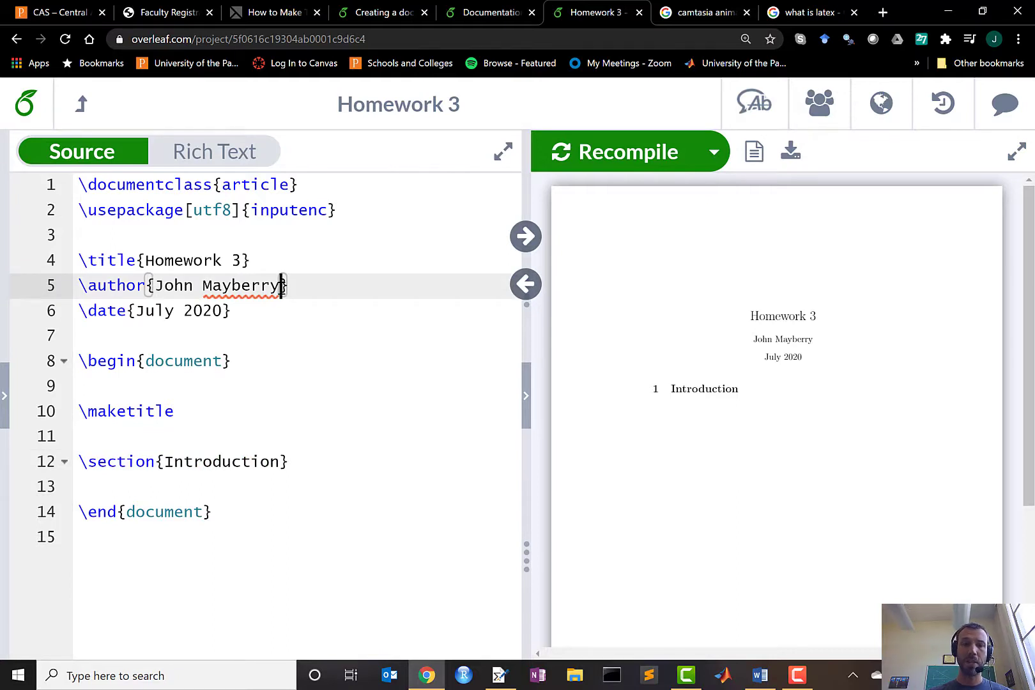
text(, ESQ)
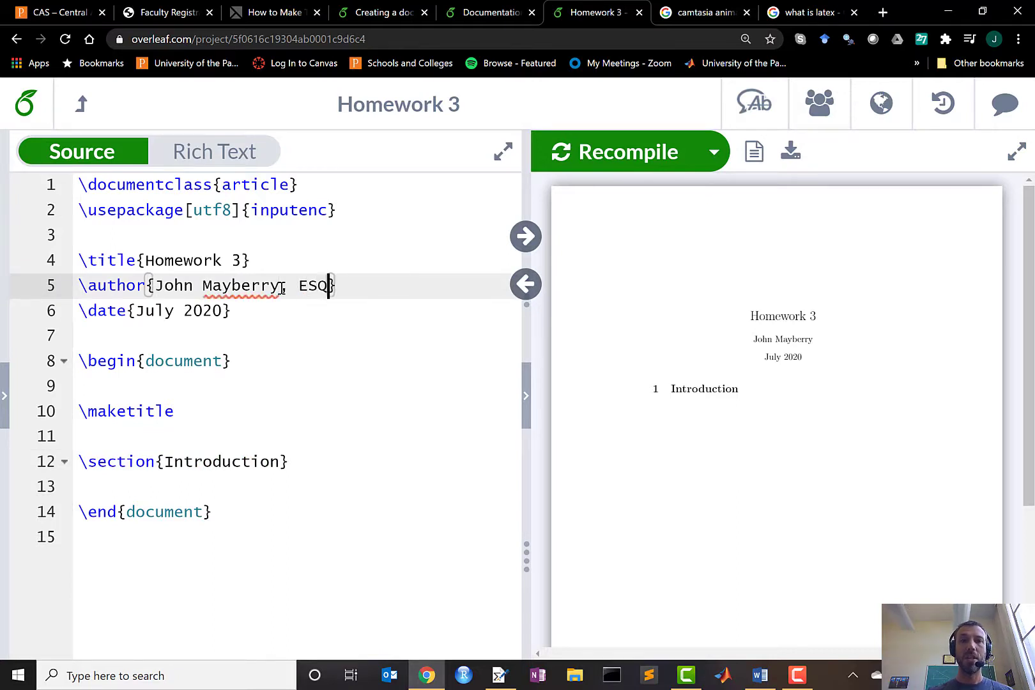
click(619, 158)
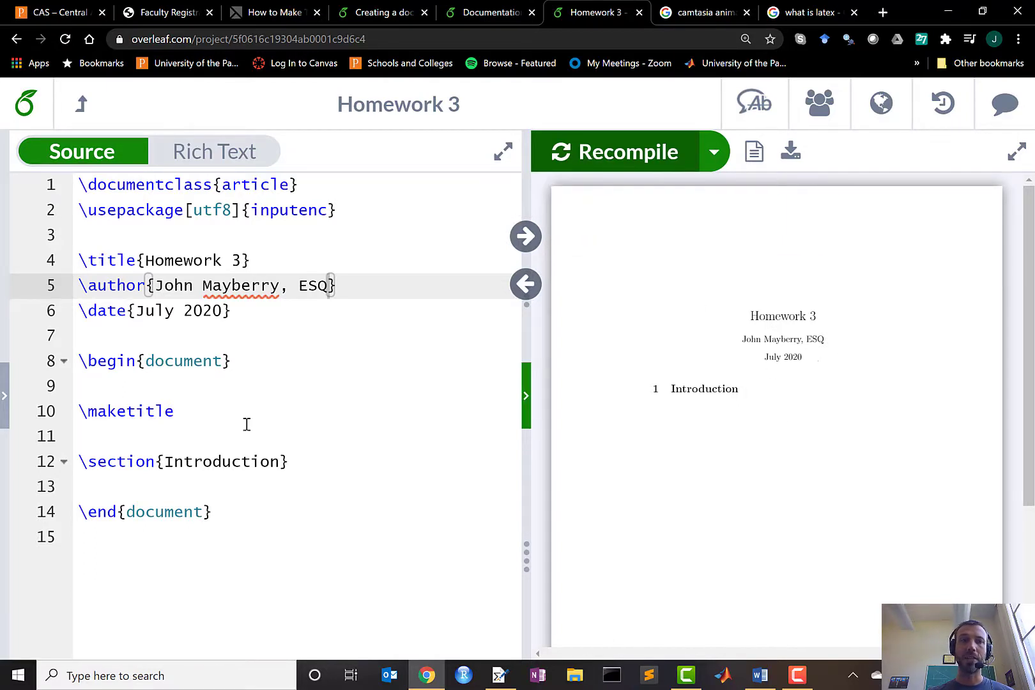
drag(283, 460, 165, 461)
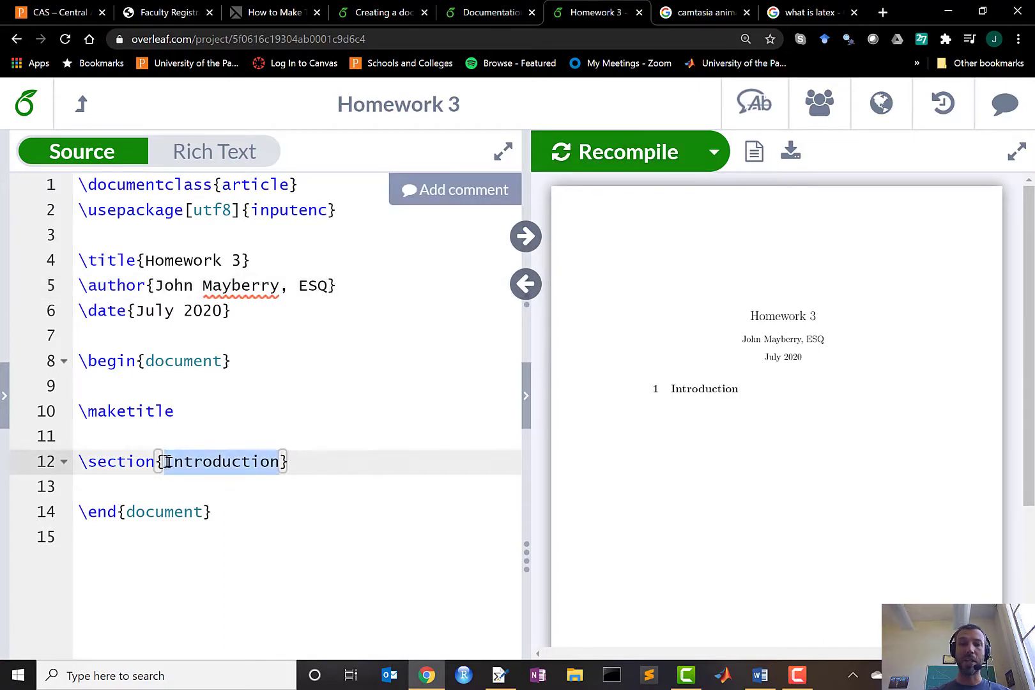
Step: Retitle the section 'Problem 1' and recompile
text(Problem 1)
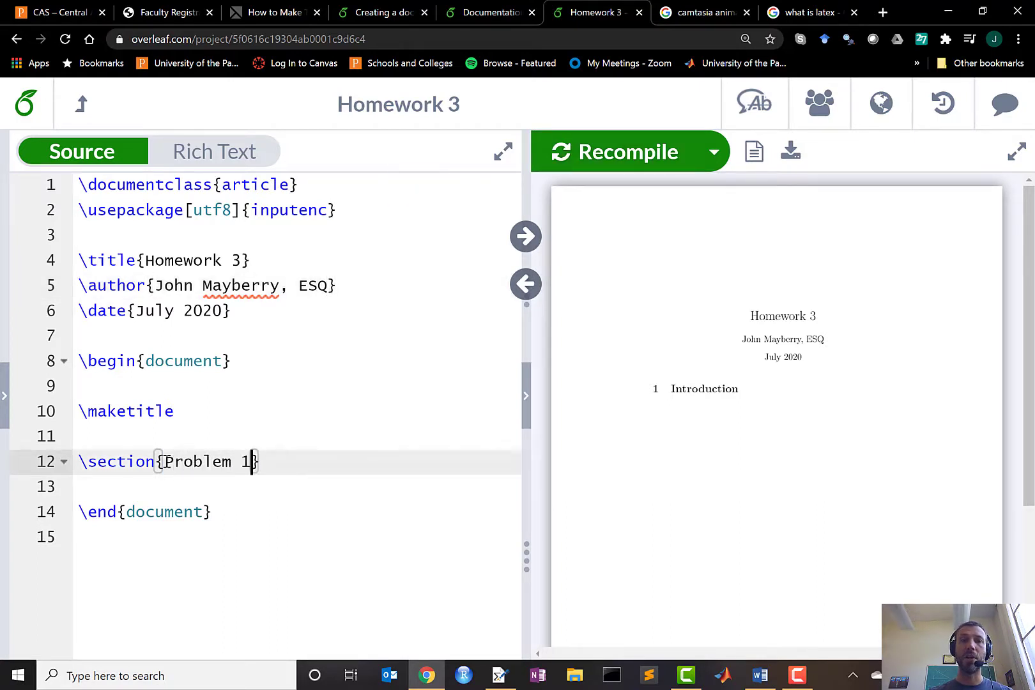
click(628, 151)
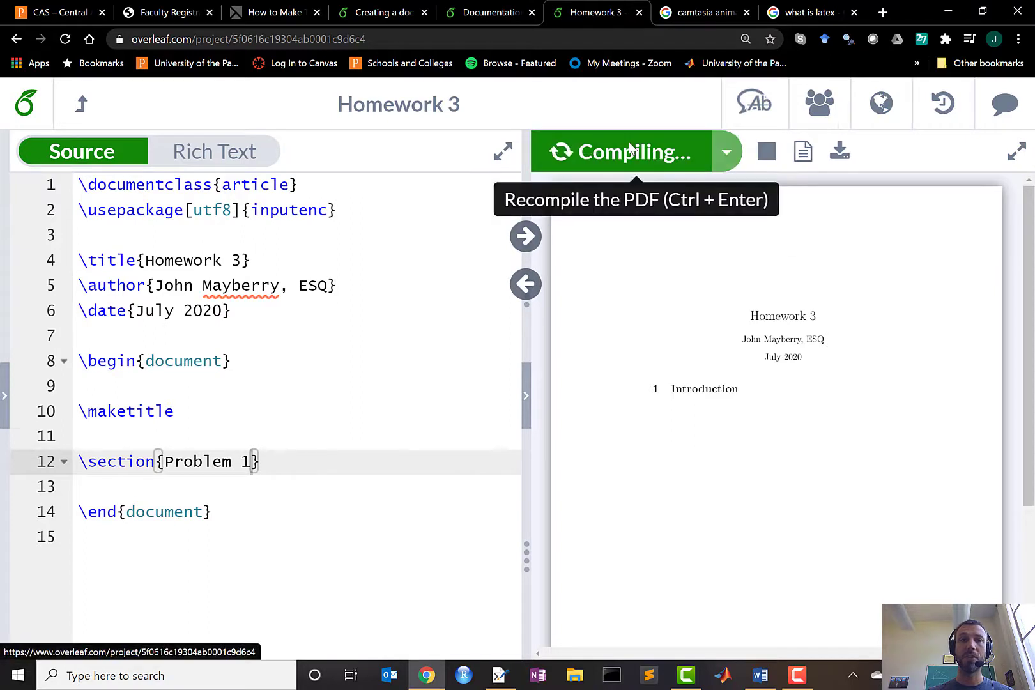
mouse_move(661, 224)
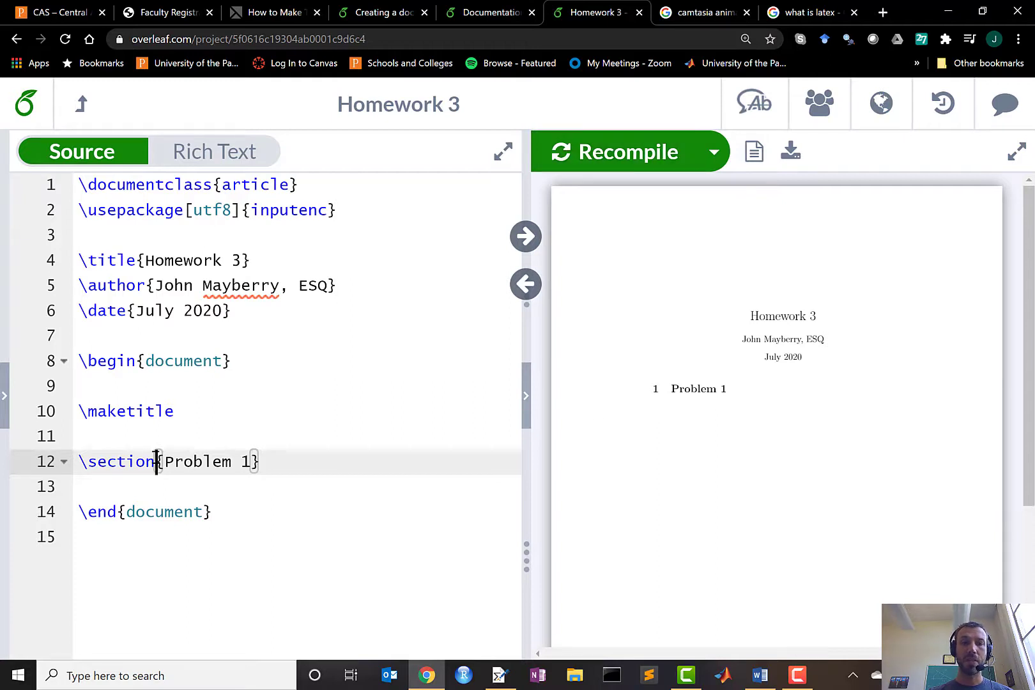
Step: Make it \section*{Problem 1} so it is unnumbered, recompile, and add a line below
text(*)
key(ctrl+s)
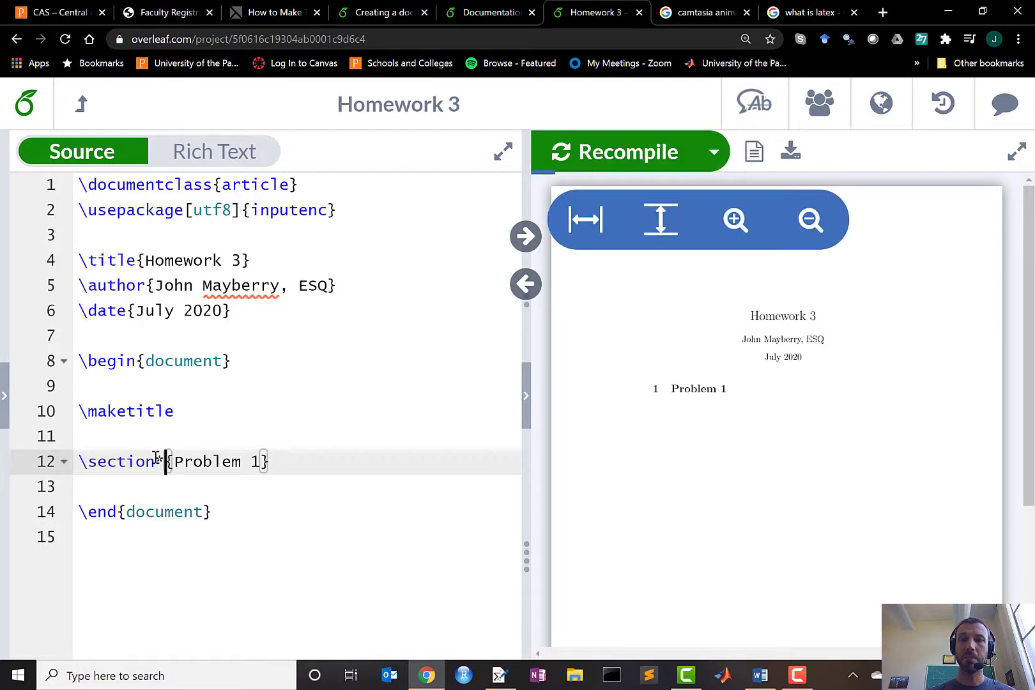
click(271, 465)
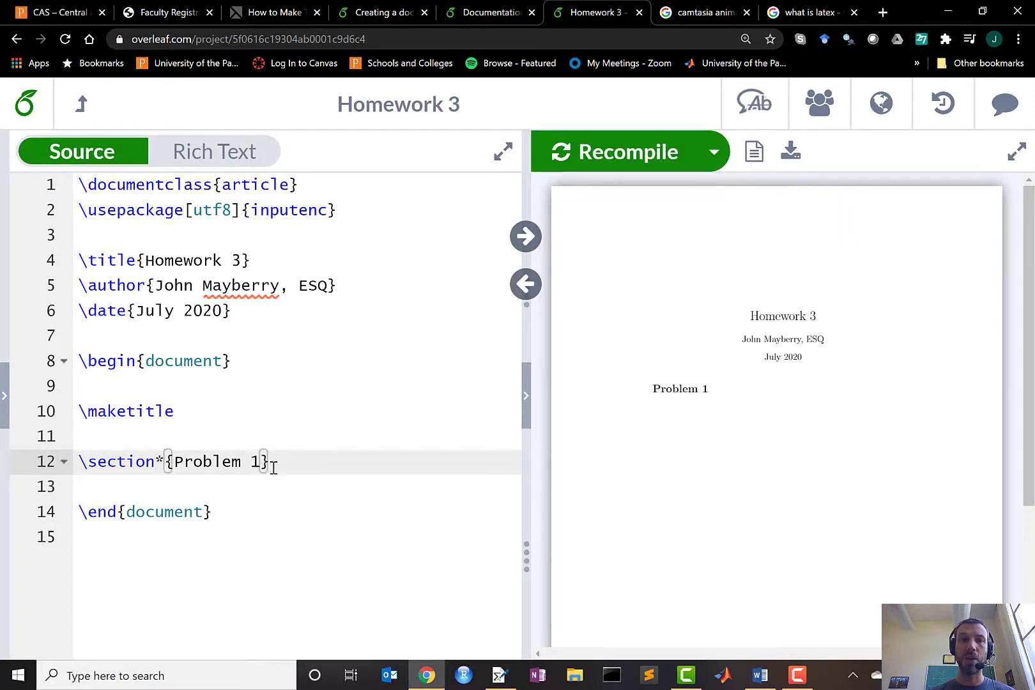
key(Return)
key(Return)
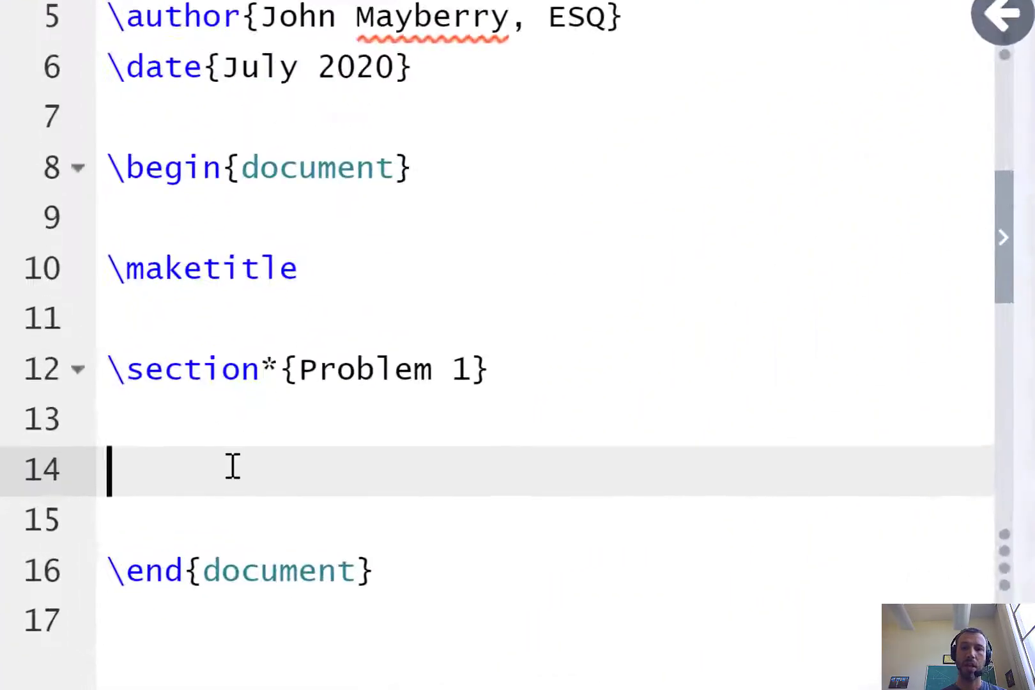
Step: Write 'Let p(t) be the Population ...' under the Problem 1 heading
text(Le)
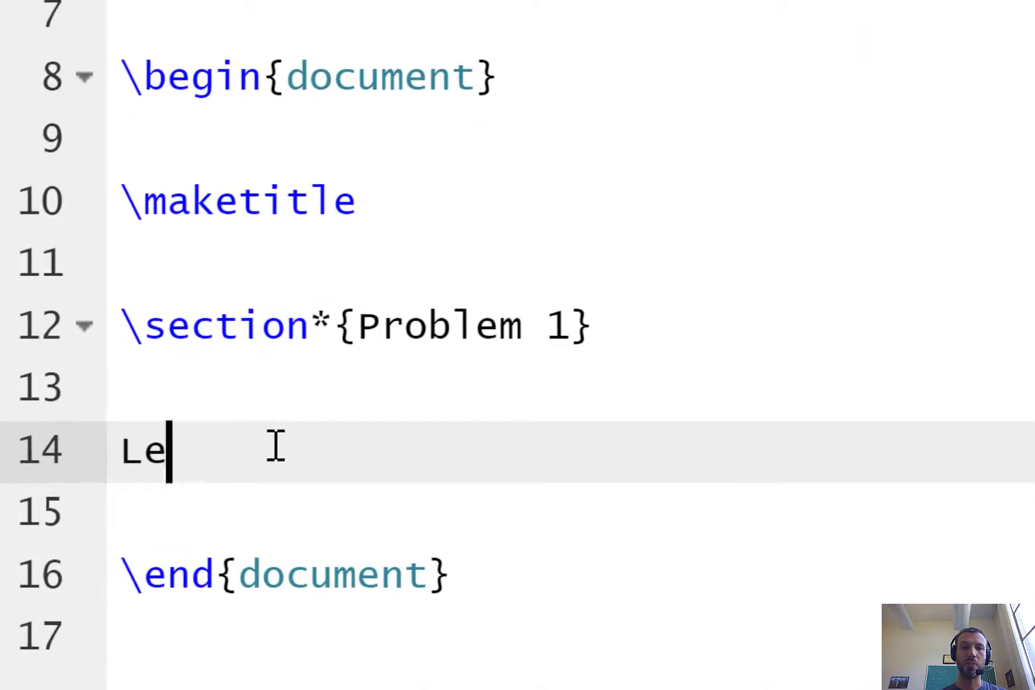
text(t p(t) be )
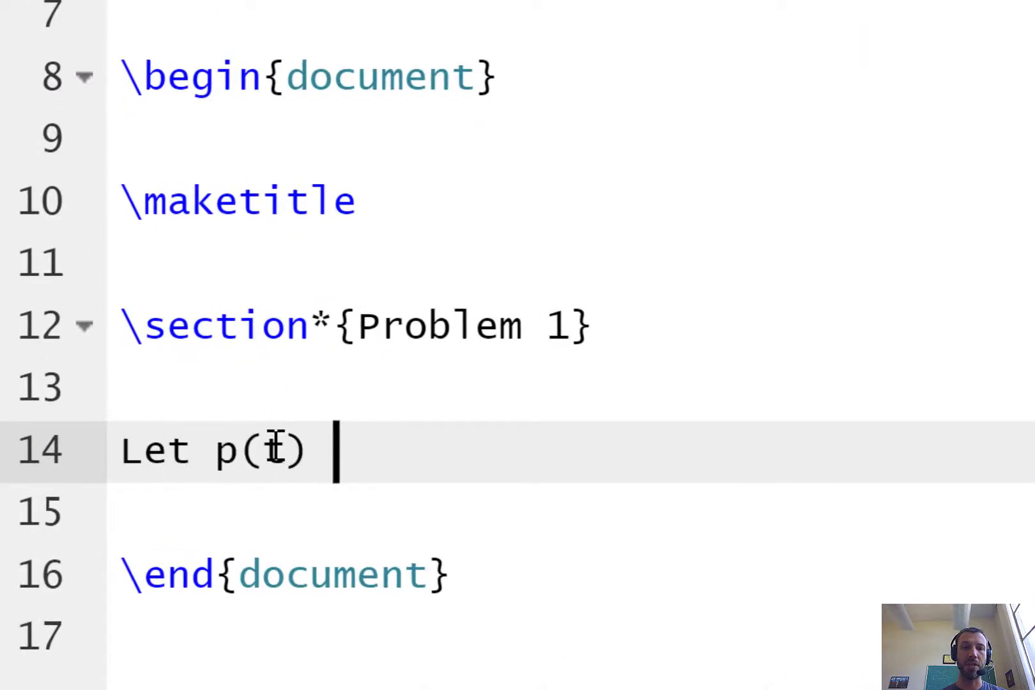
text(the Po)
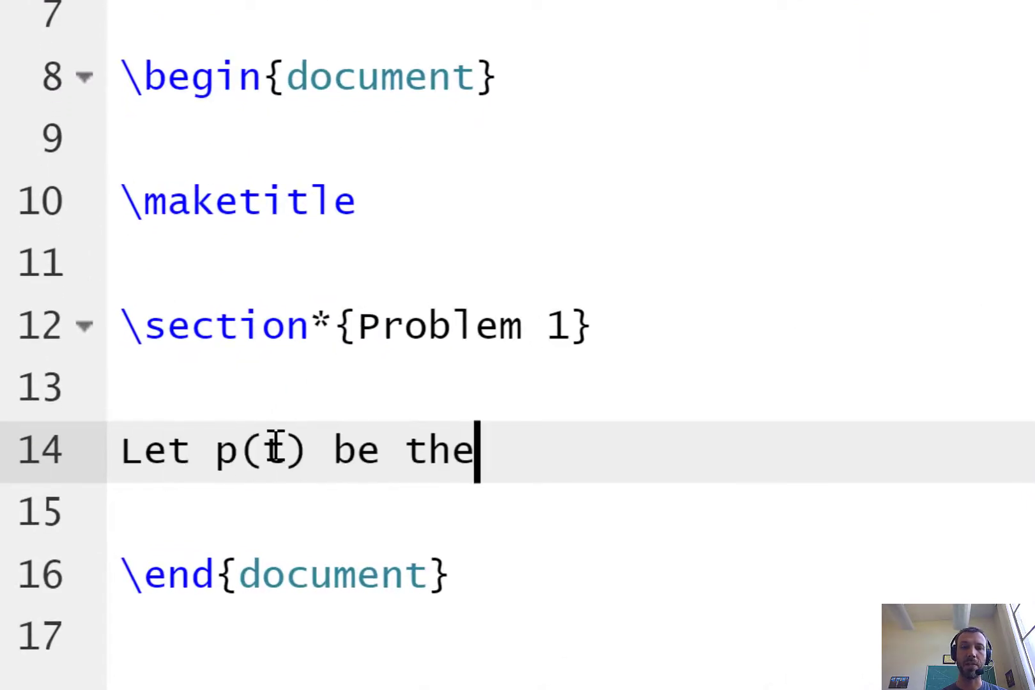
text(pulation ...)
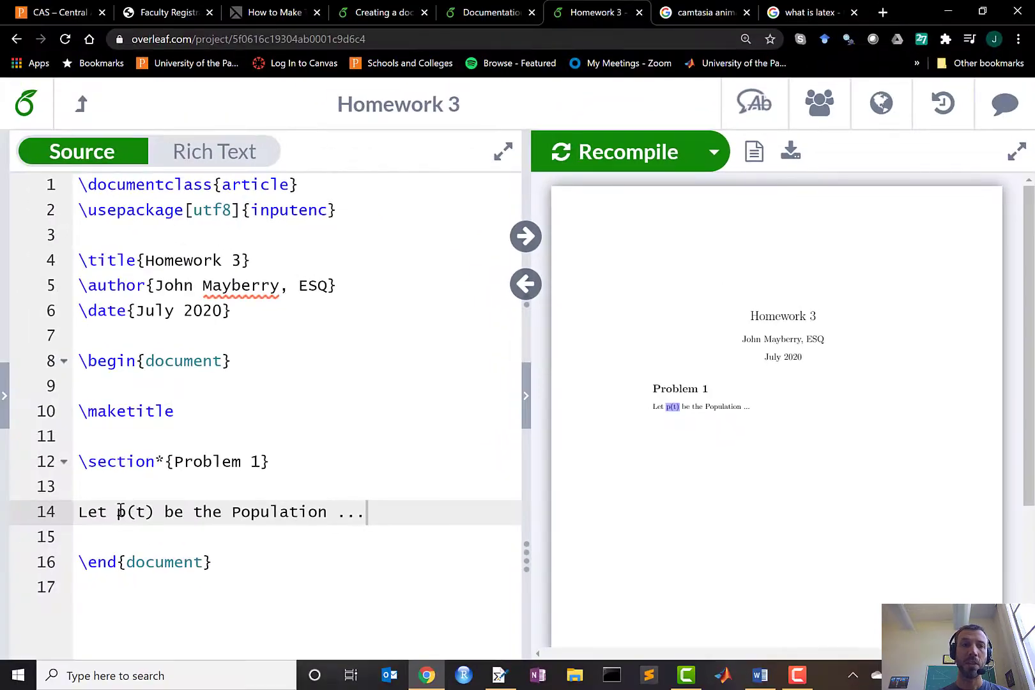
Step: Turn p(t) into inline math as $p(t)$ and recompile the PDF
click(119, 511)
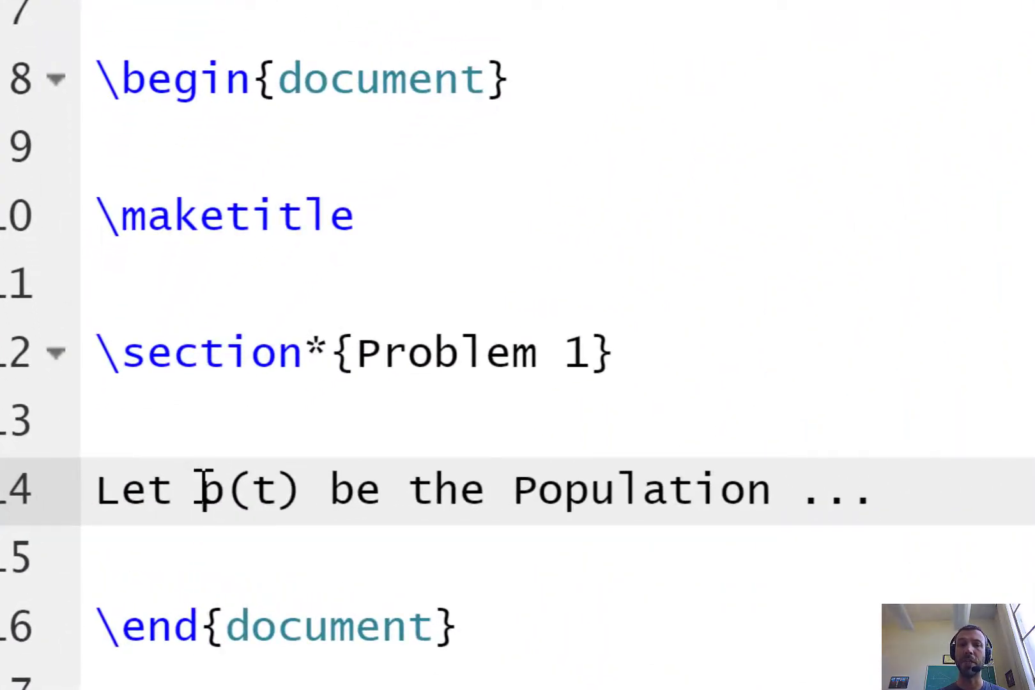
text($)
key(Right)
key(Right)
key(Right)
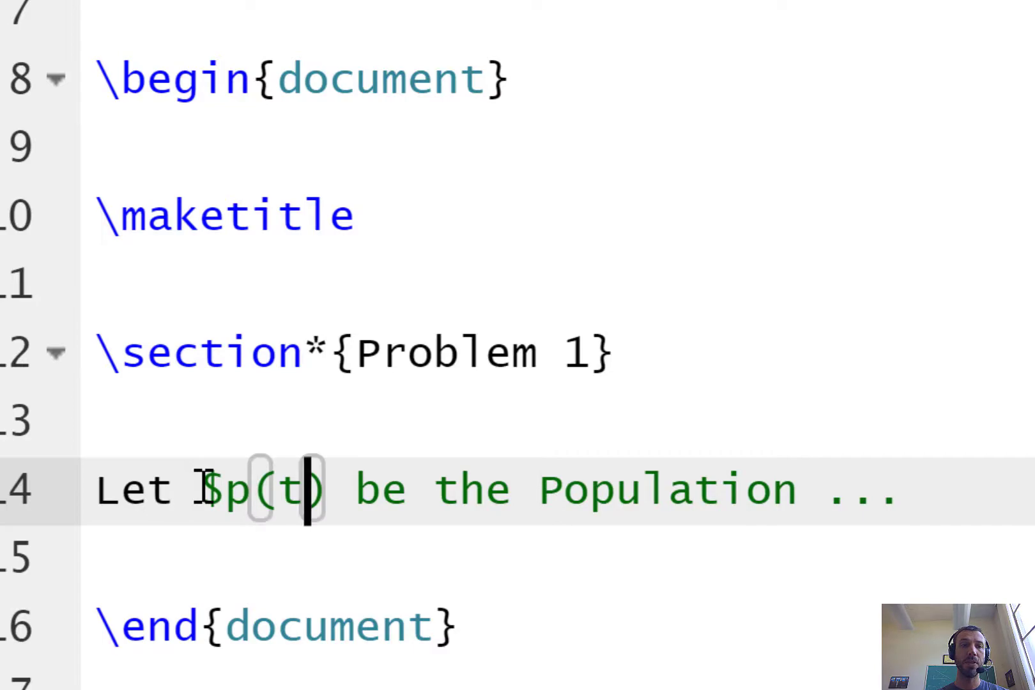
key(Right)
text($)
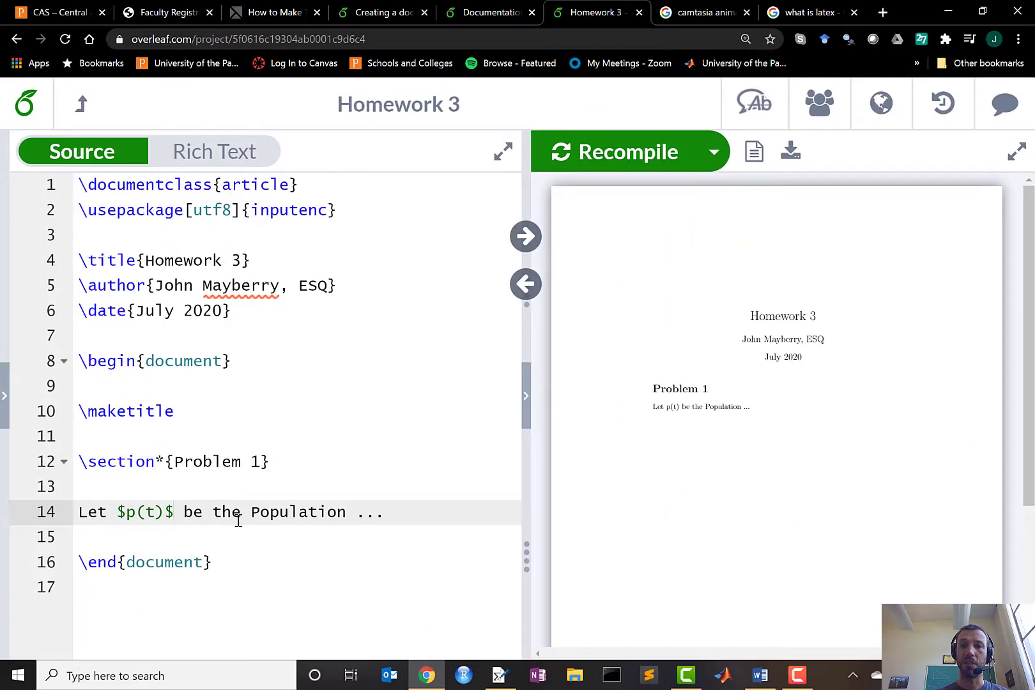
key(ctrl+Return)
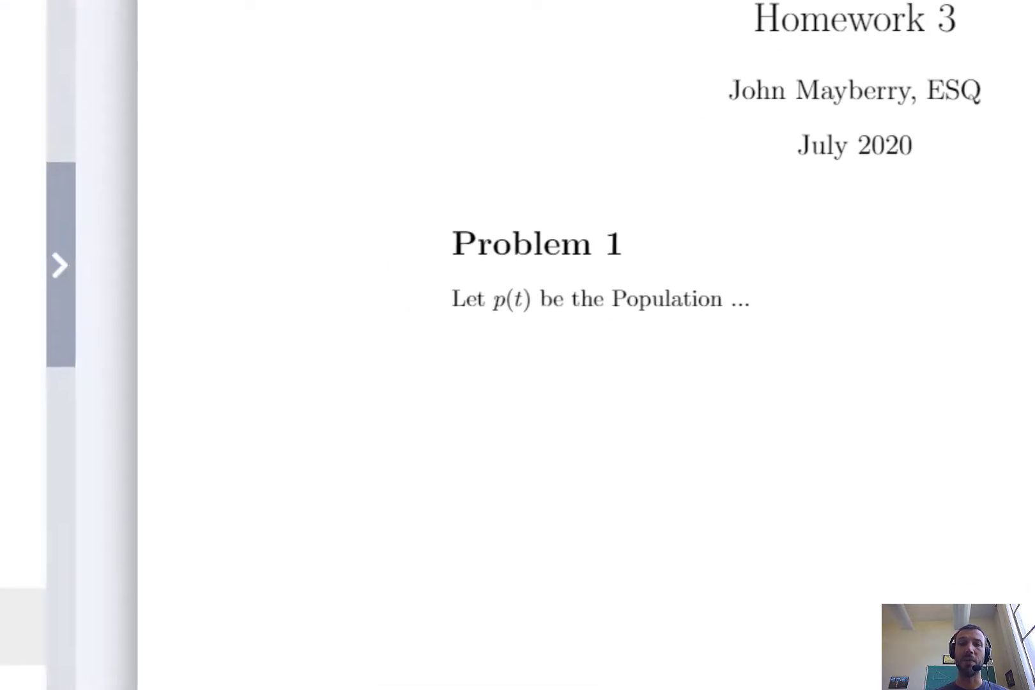
key(alt+Tab)
Step: Add a display equation $$ p'=ap $$ on new lines below the Population sentence
click(915, 352)
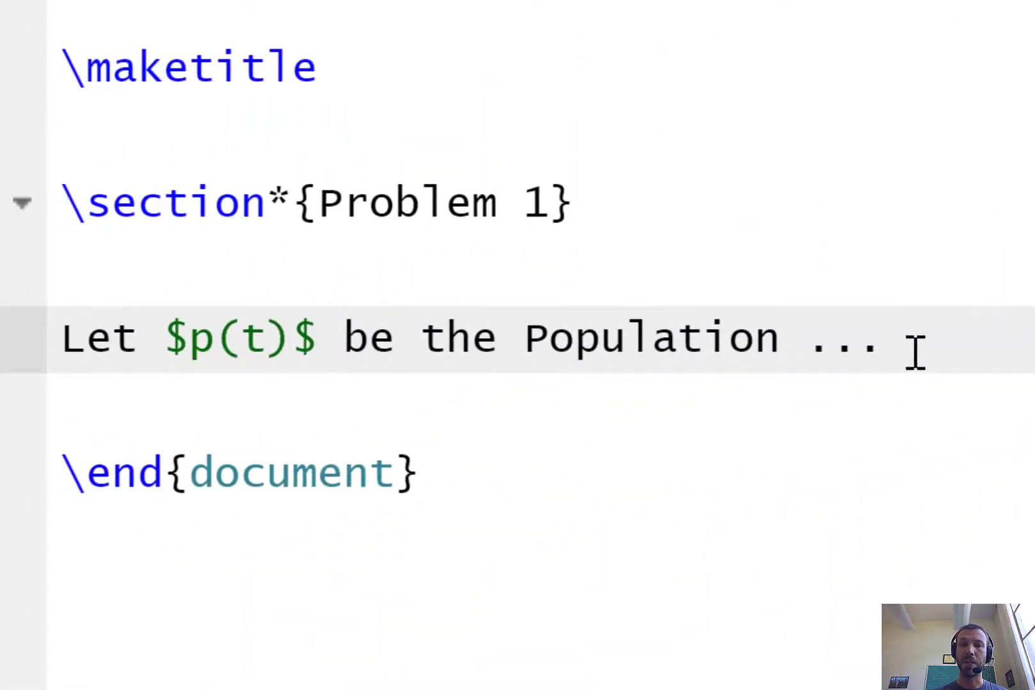
key(Return)
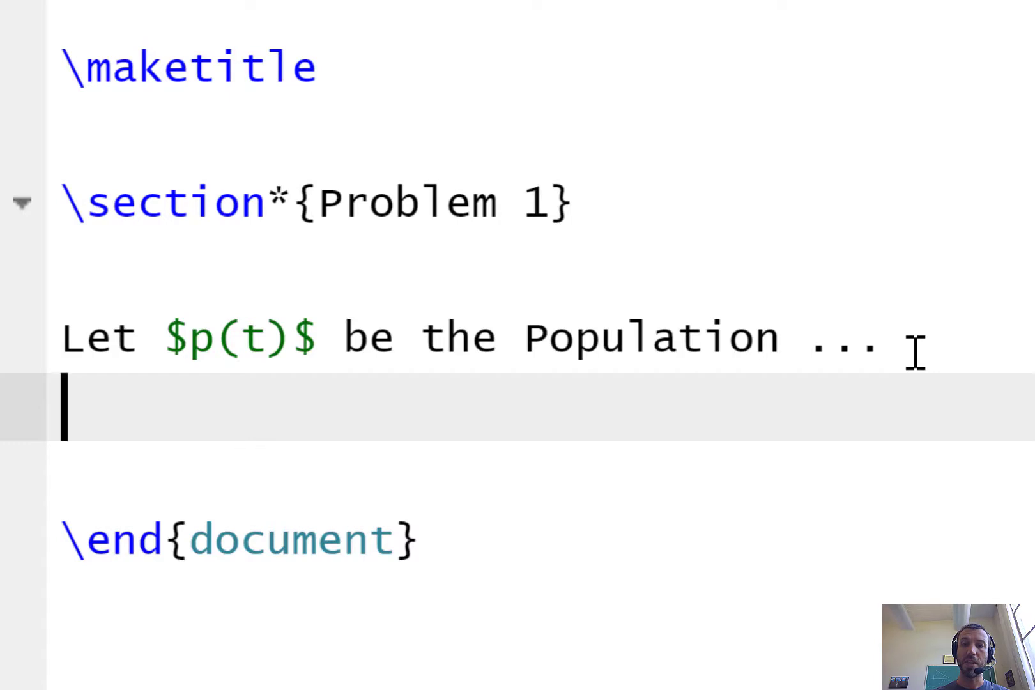
text($$)
key(Return)
key(Return)
text($$)
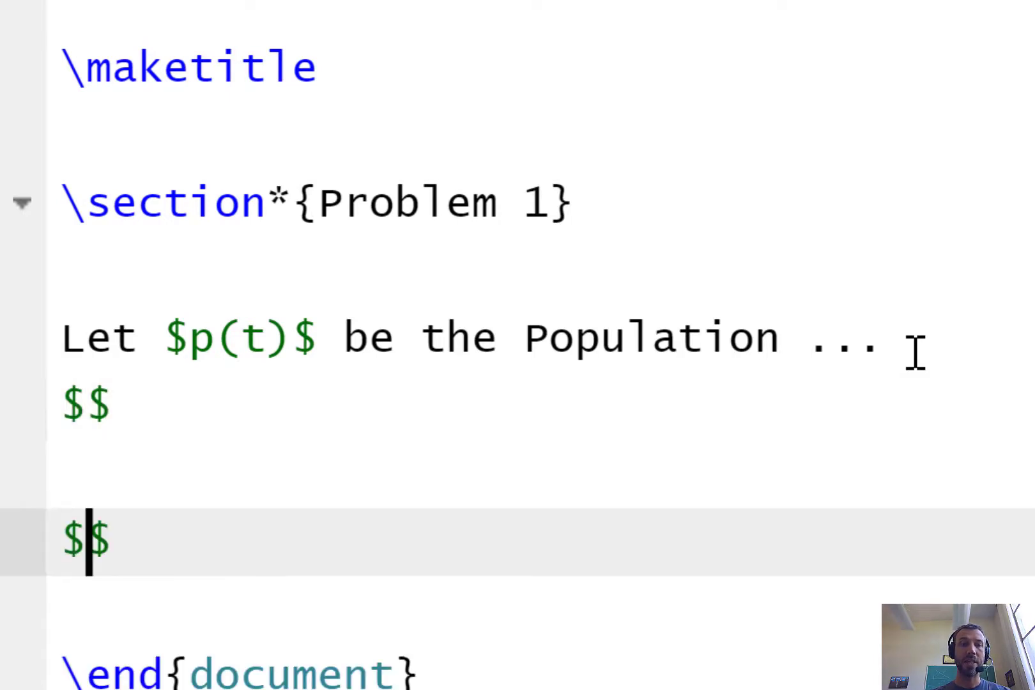
key(Up)
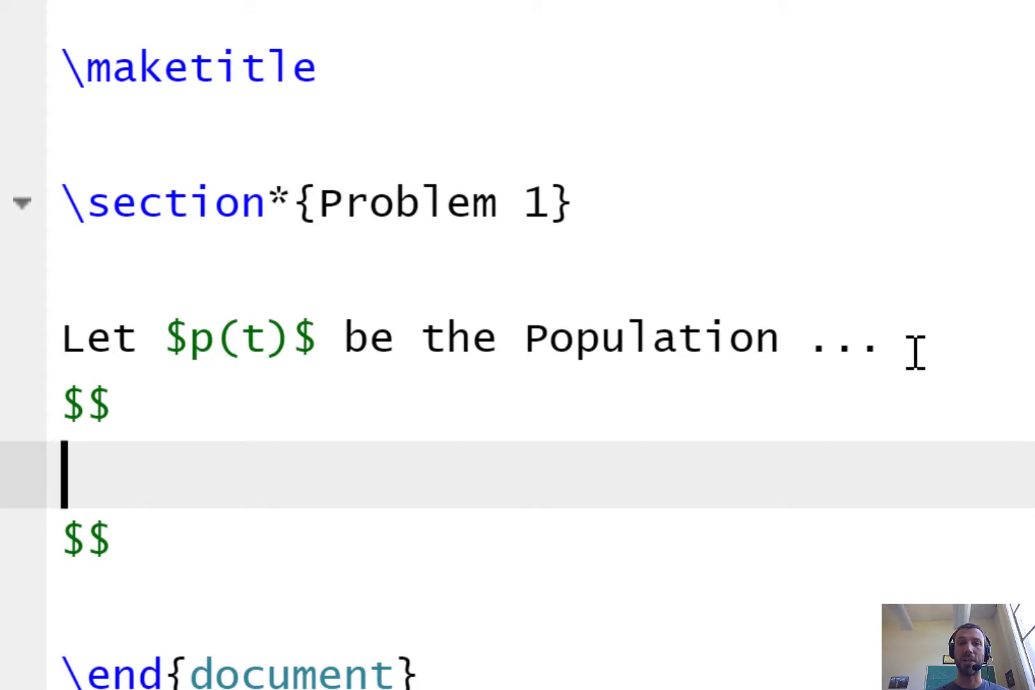
text(p'=ap)
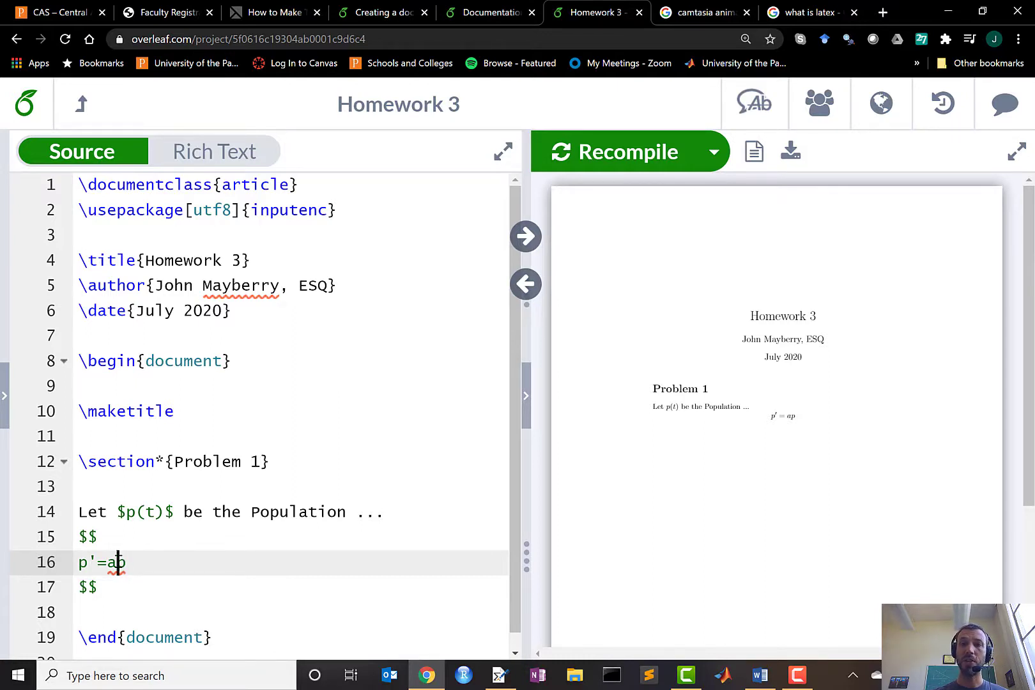
Step: Replace a with \lambda so the equation reads p'=\lambda p, then recompile
key(BackSpace)
key(Left)
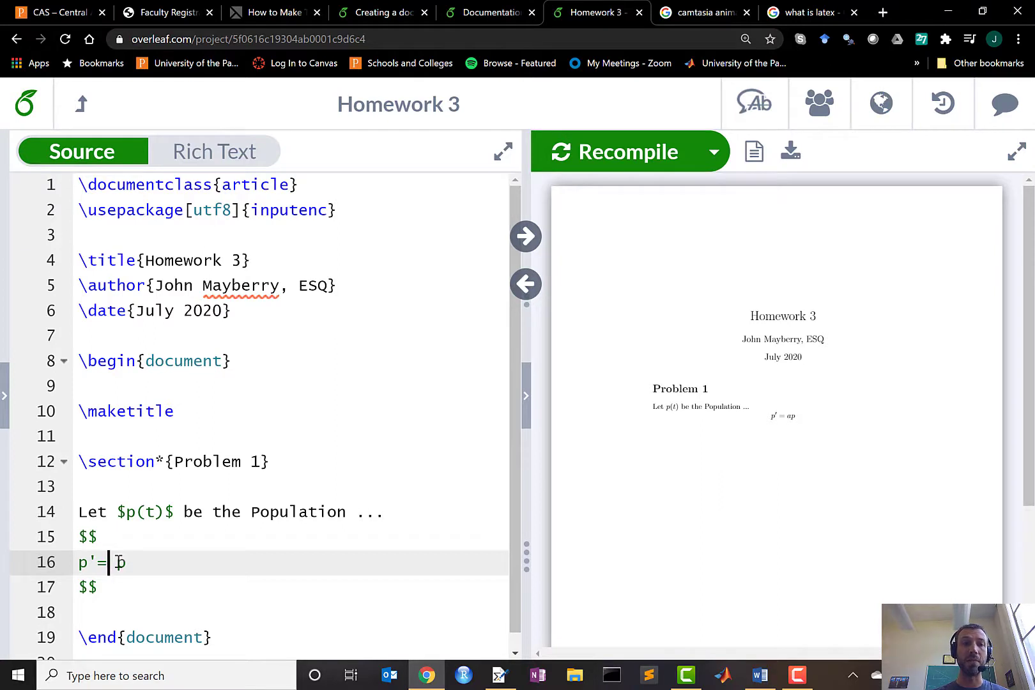
text(\lambda)
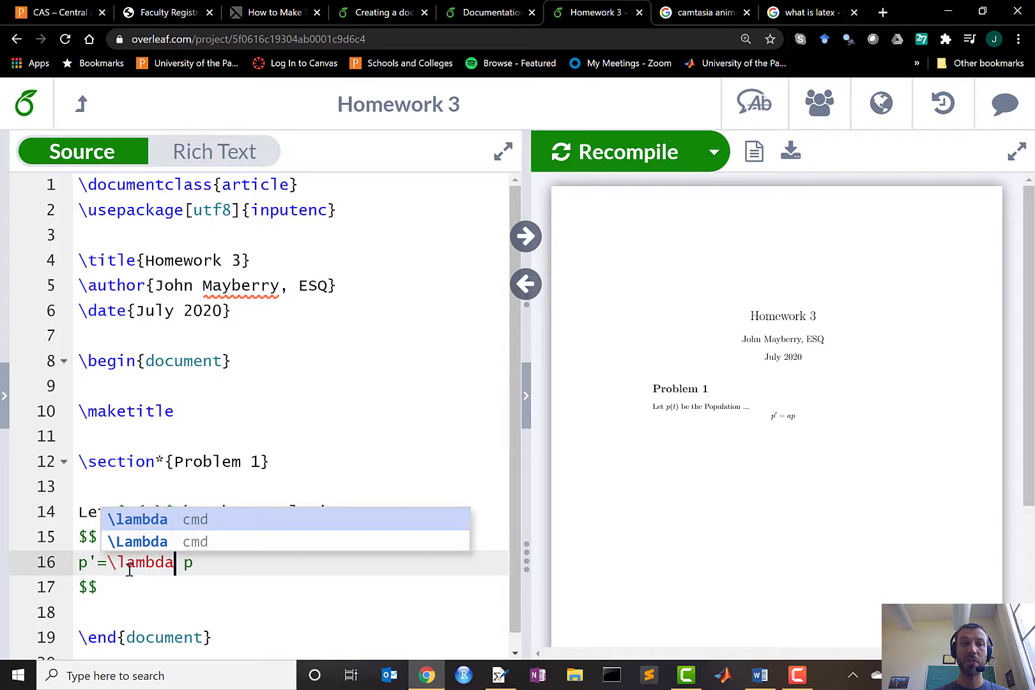
key(ctrl+s)
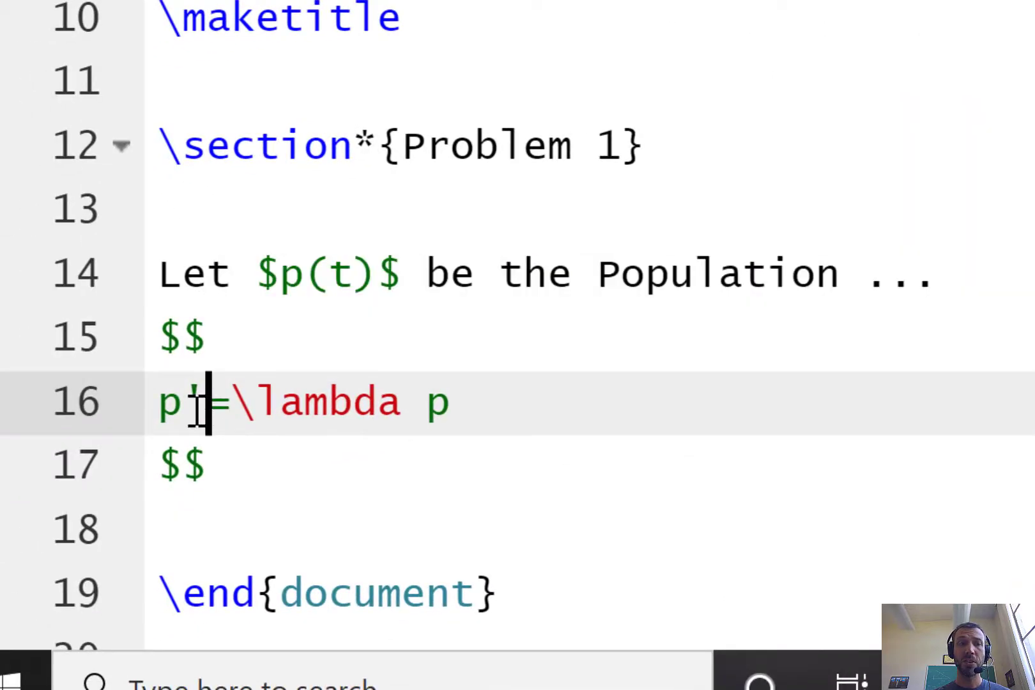
Step: Rewrite p' as \frac{dp}{dt}, giving \frac{dp}{dt}=\lambda p
drag(205, 401, 159, 402)
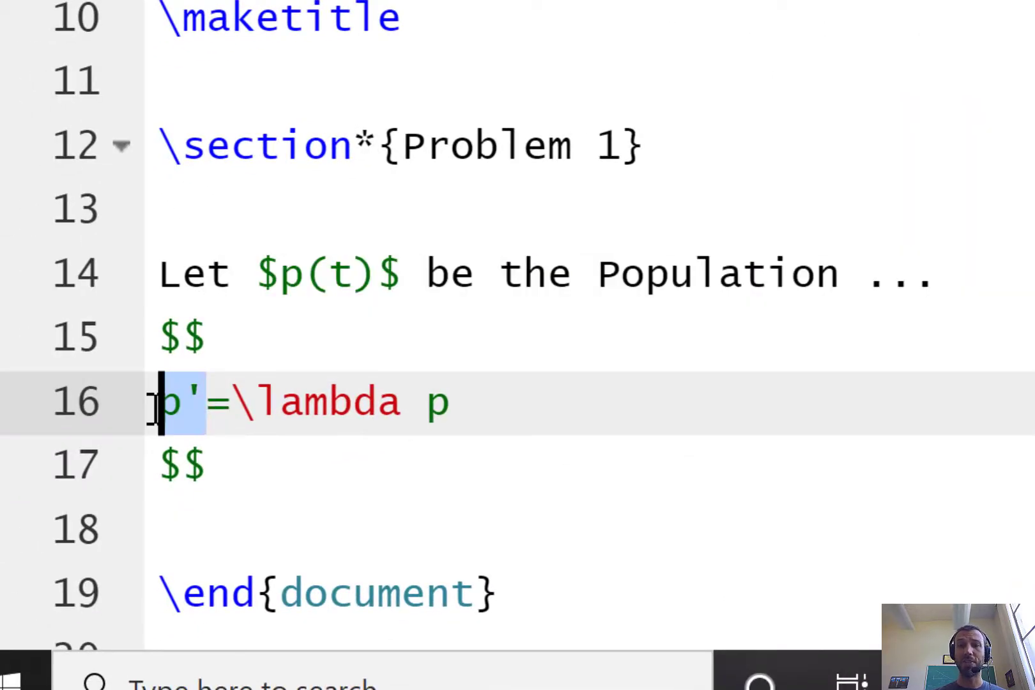
text(\frac)
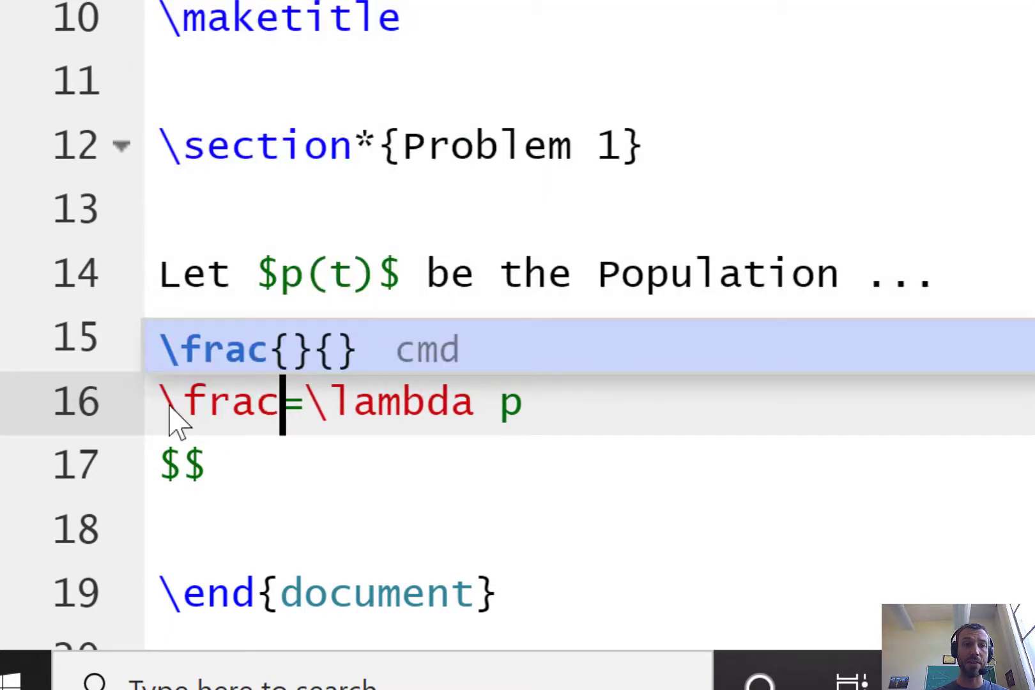
click(274, 361)
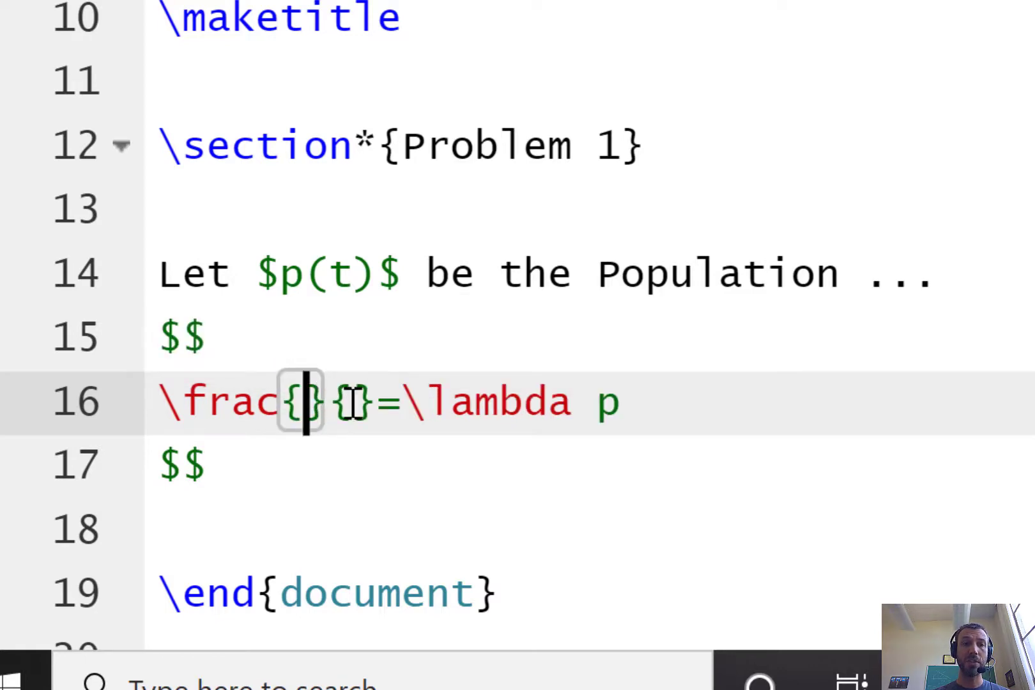
text(dp)
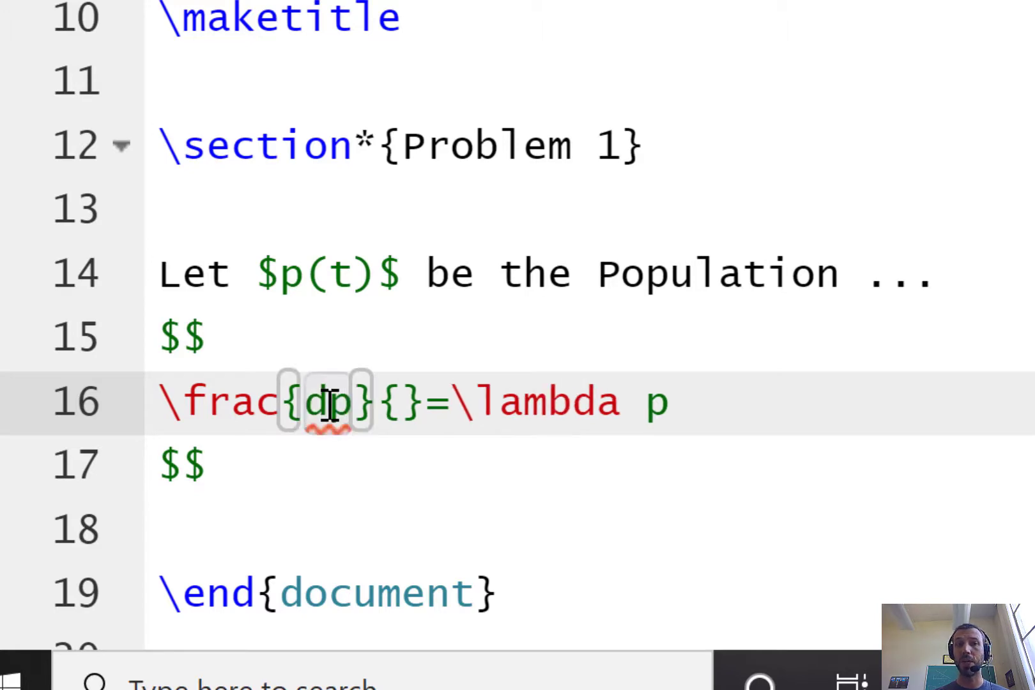
click(407, 409)
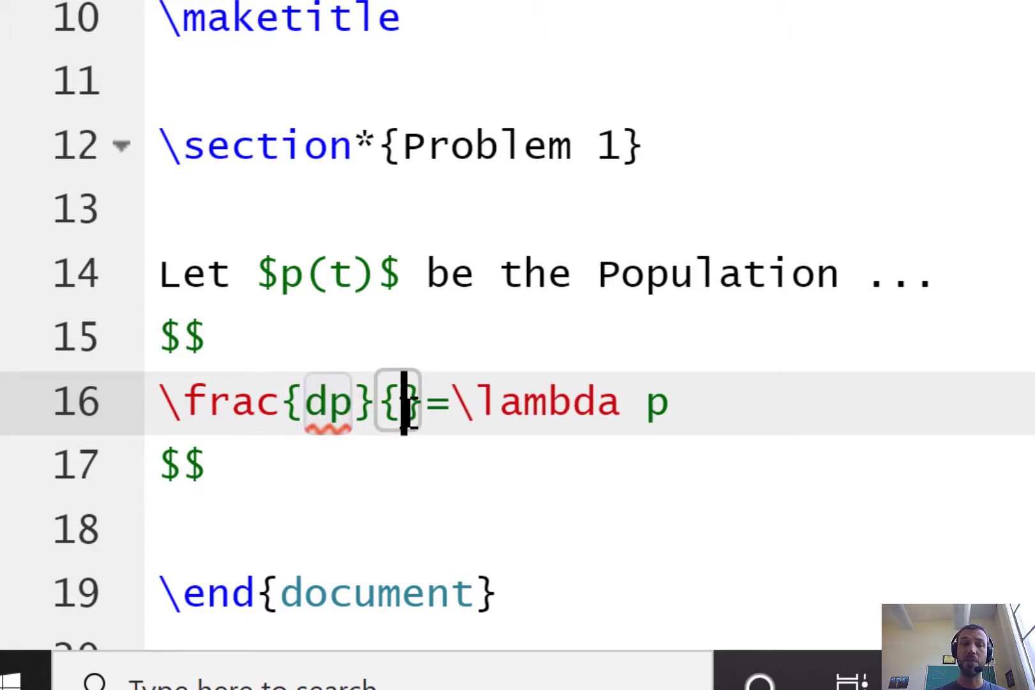
text(dt)
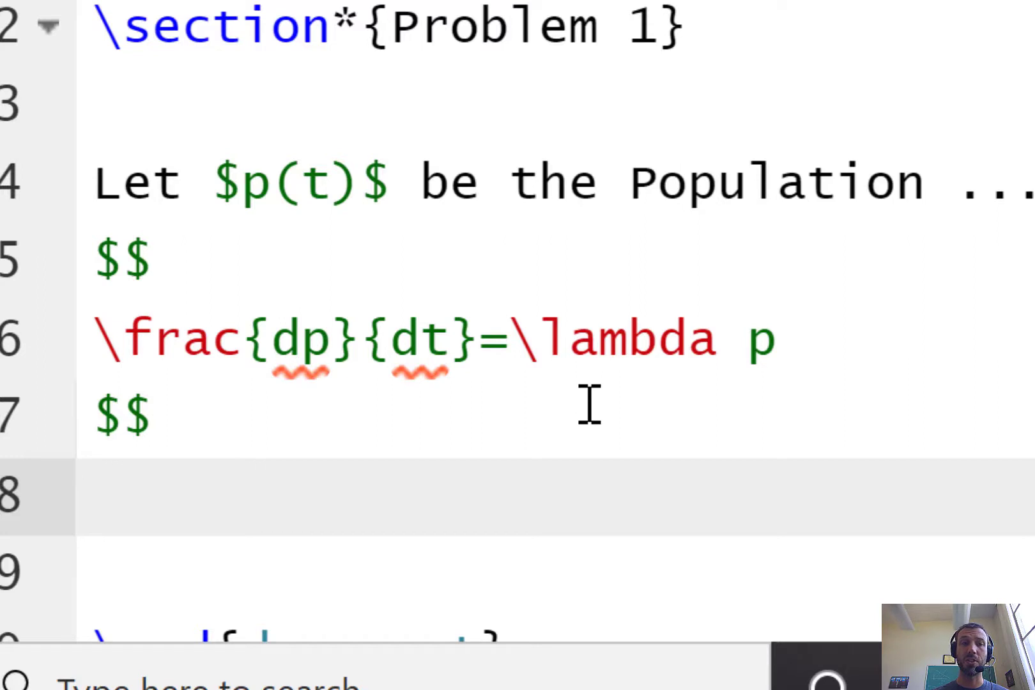
Step: Add the line 'with initial condition $p^0$' below the dp/dt = λp display equation
text(wit)
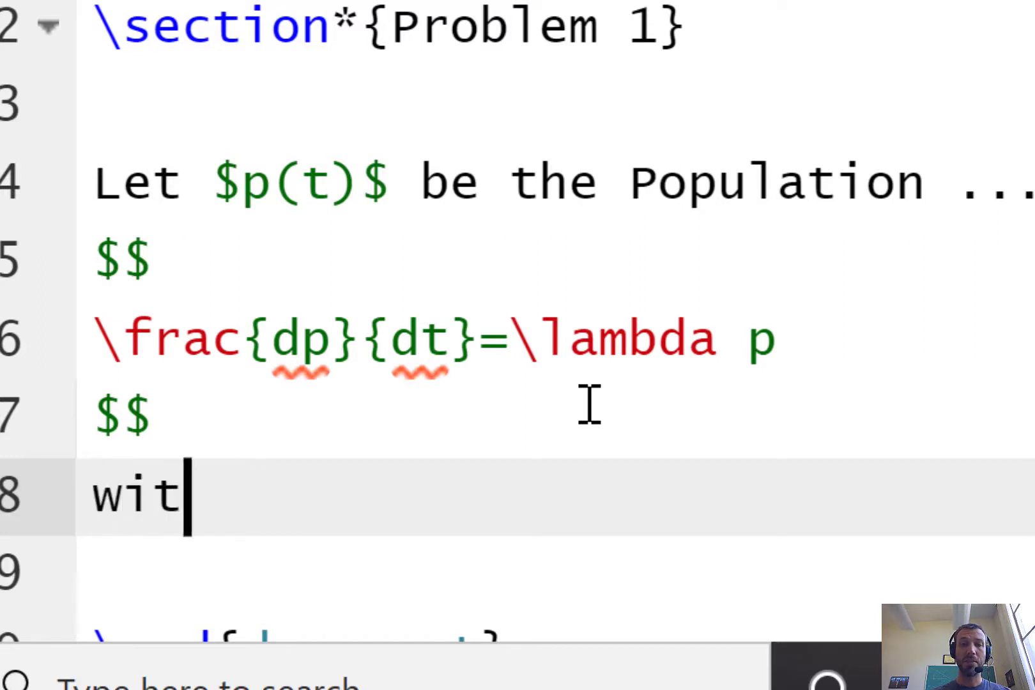
text(h initial )
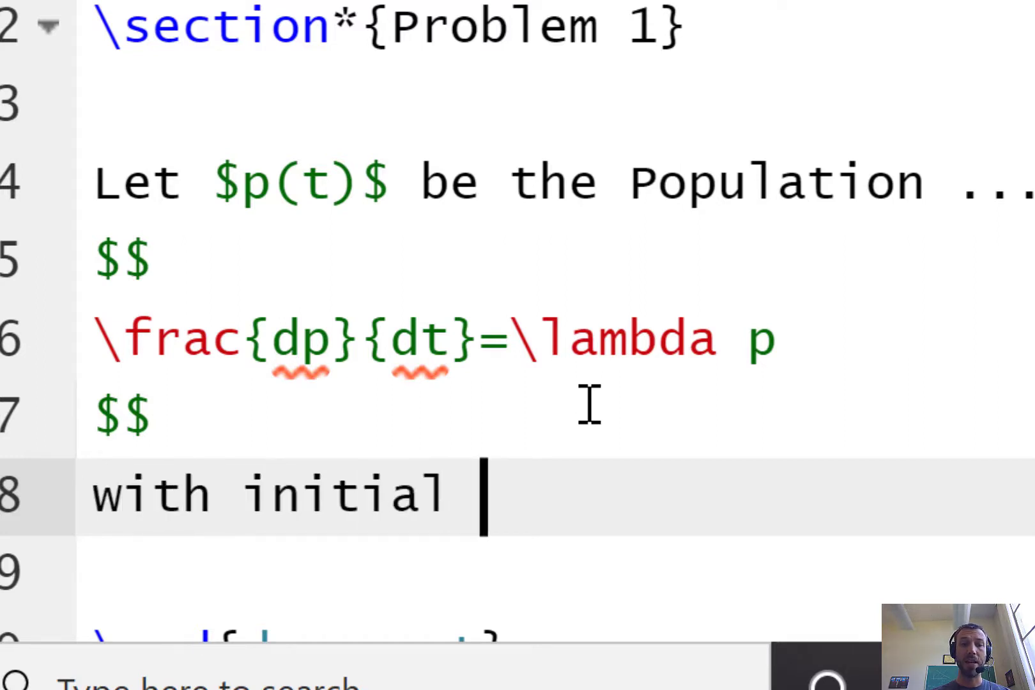
text(condition )
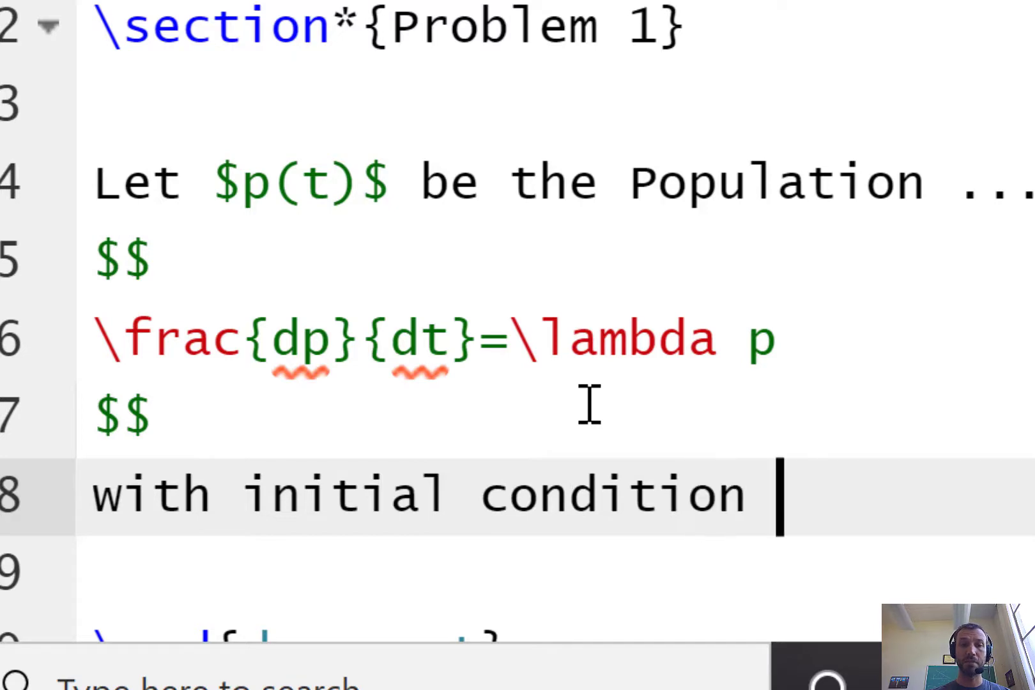
text($$)
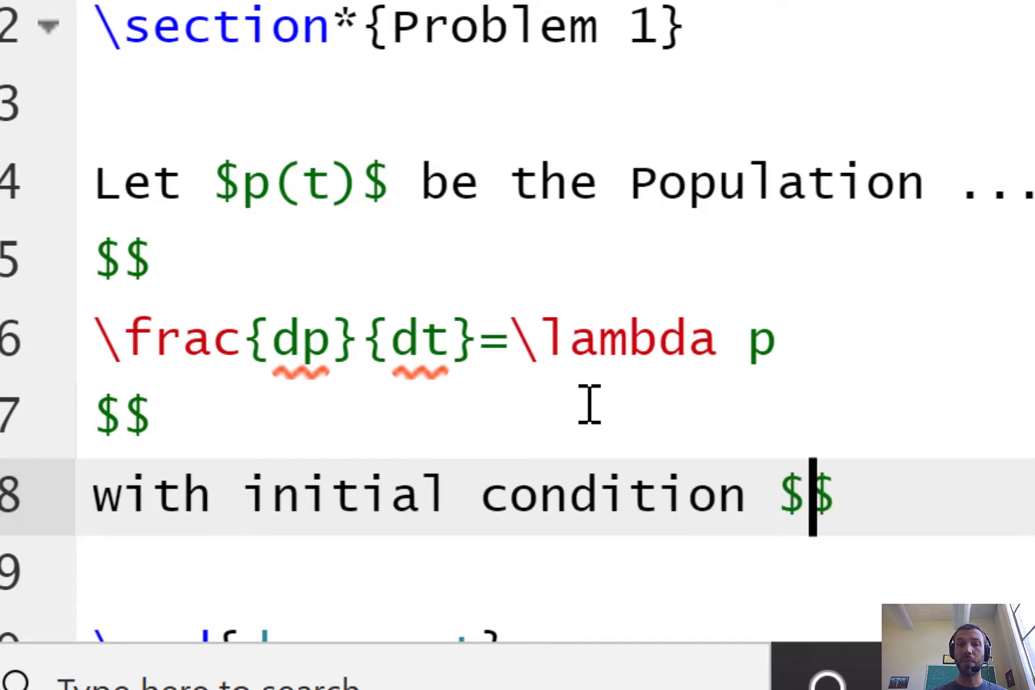
text(p_)
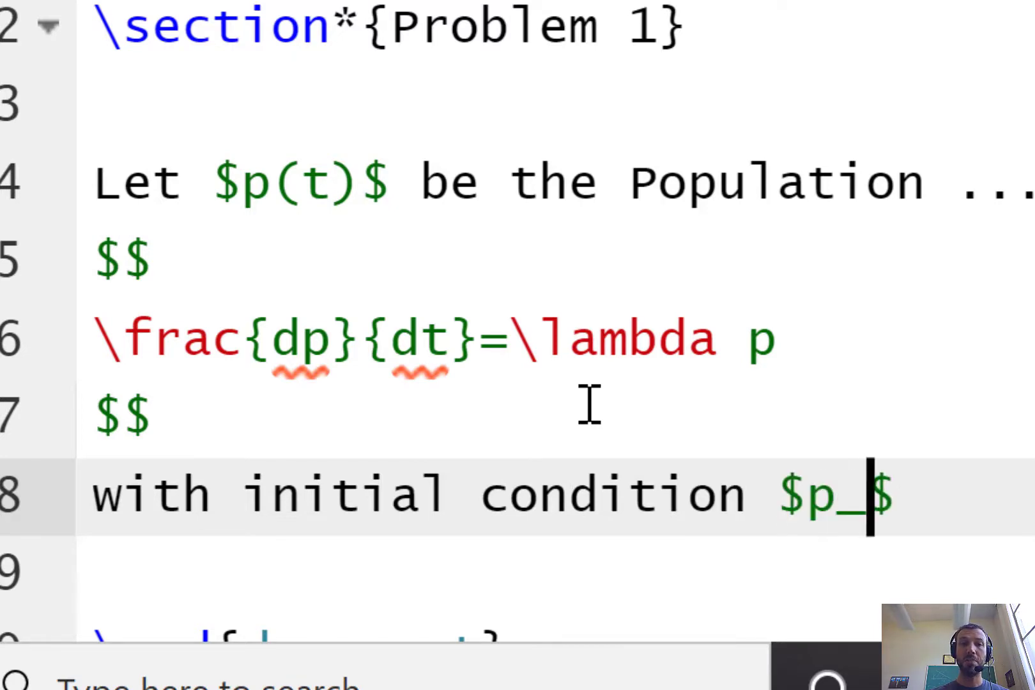
text(0)
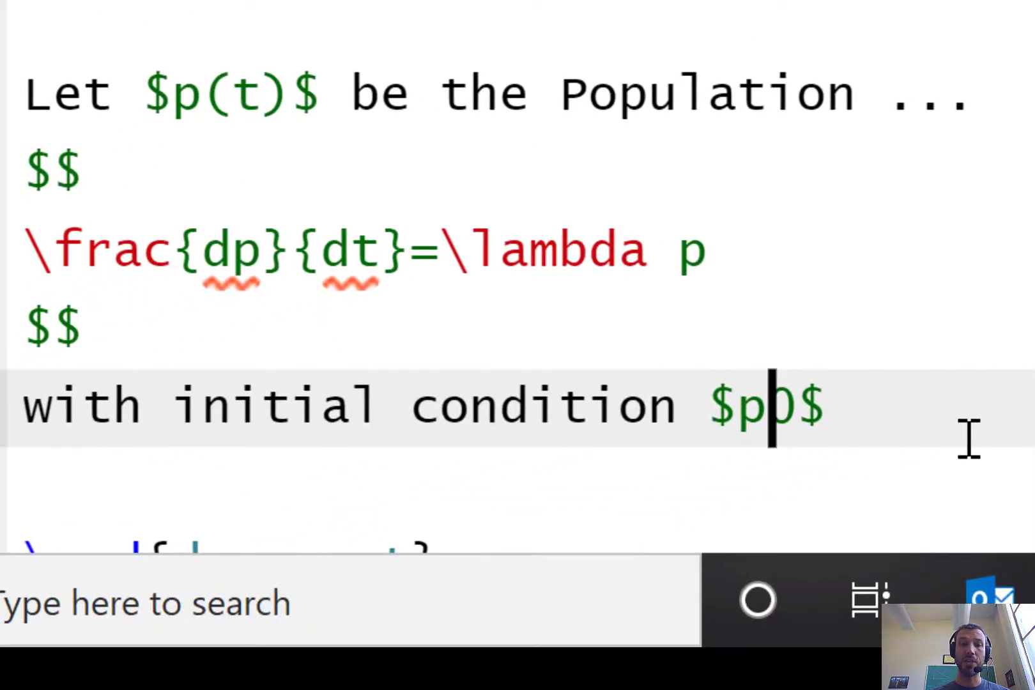
text(^)
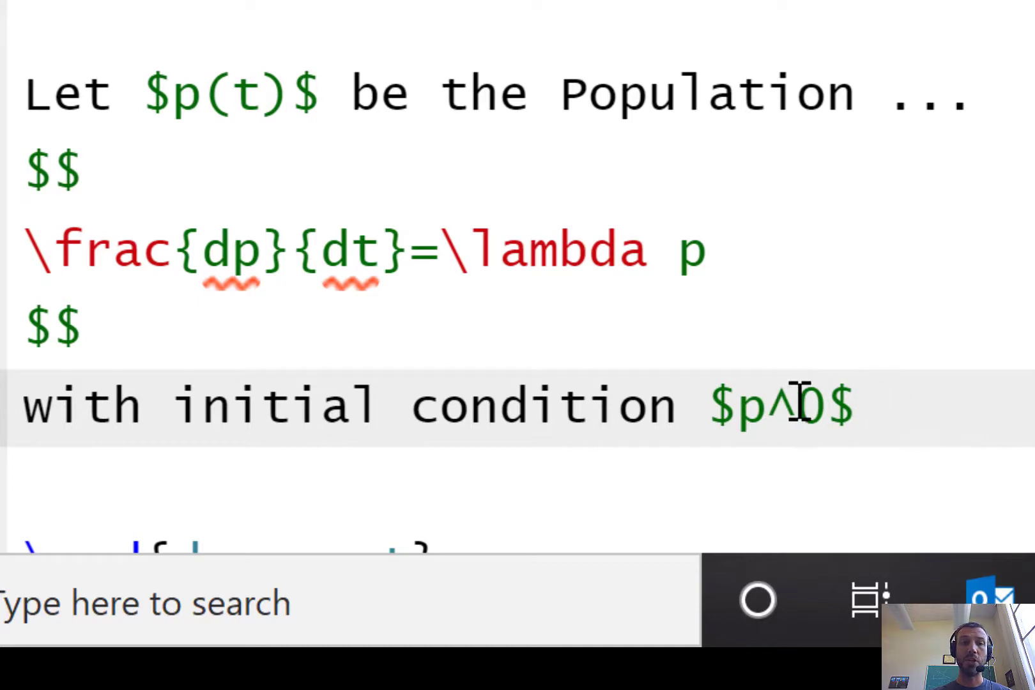